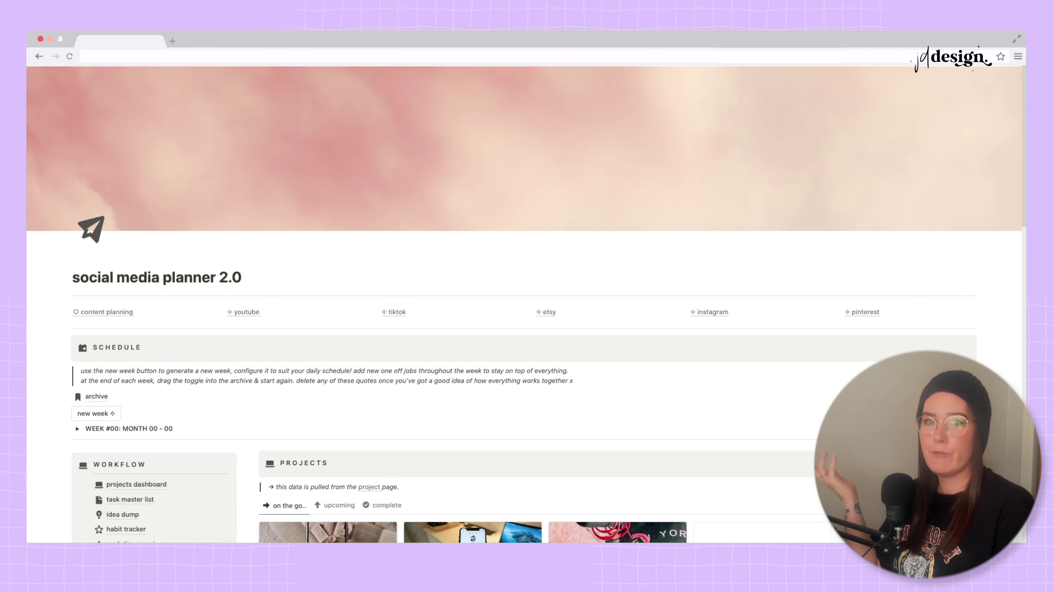
Step: Expand the WEEK #00 schedule toggle and view the block template configured in the new week button
{"action": "scroll", "coordinate": [526, 305], "scroll_direction": "down", "scroll_amount": 1}
{"action": "scroll", "coordinate": [527, 305], "scroll_direction": "down", "scroll_amount": 5}
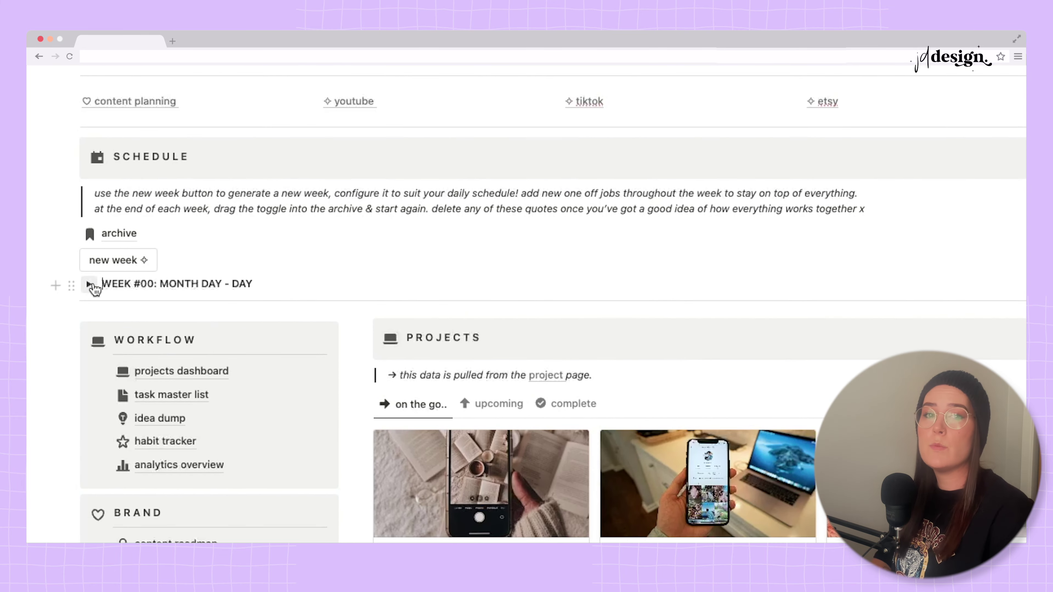
{"action": "left_click", "coordinate": [90, 285]}
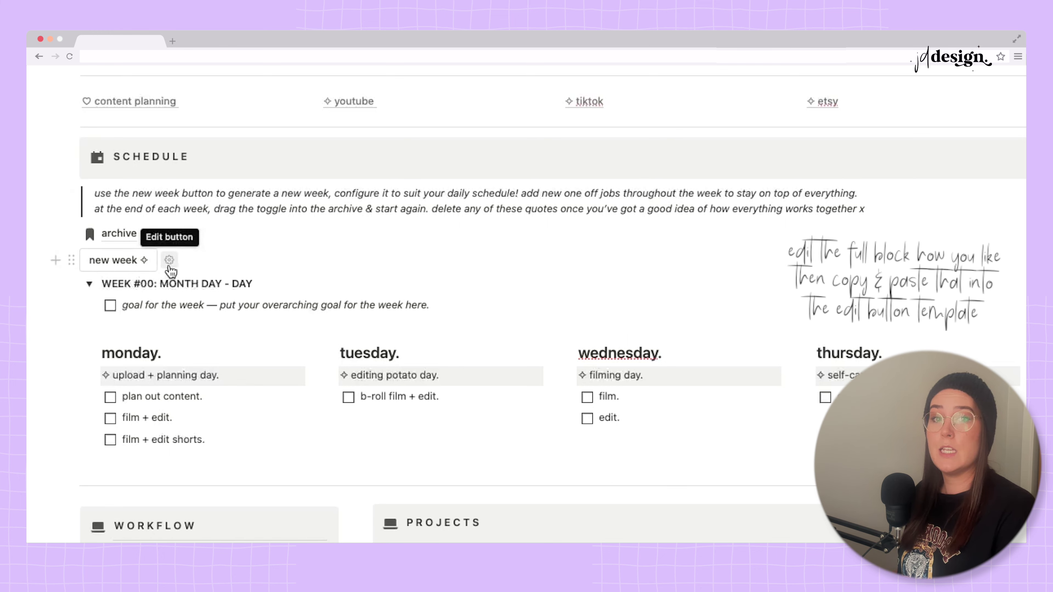
{"action": "left_click", "coordinate": [169, 260]}
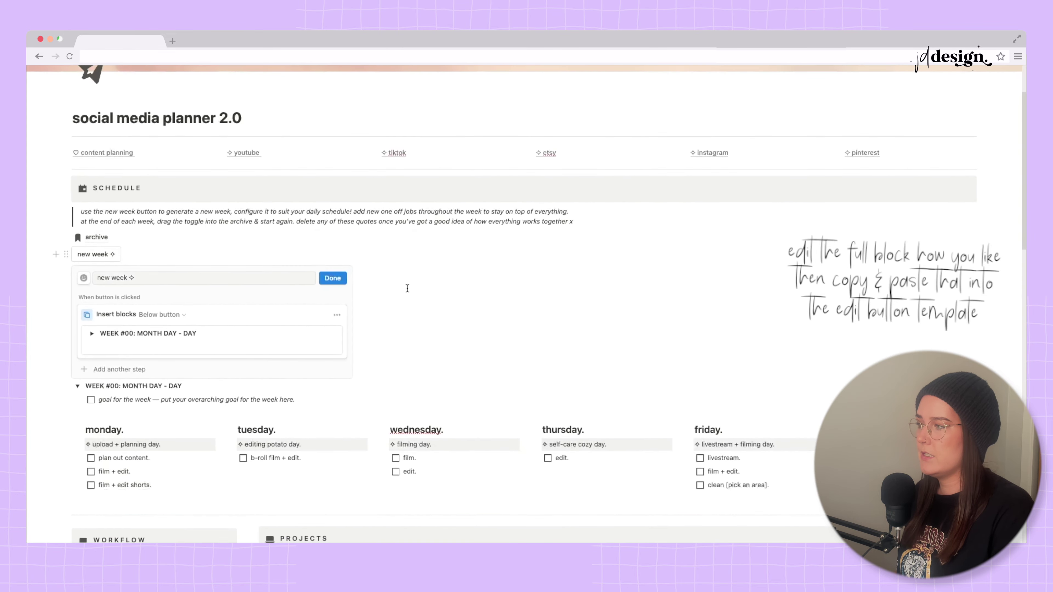
{"action": "key", "text": "Escape"}
Step: Bring up March 2023 in the calendar beneath the projects and look through its scheduled tasks
{"action": "scroll", "coordinate": [332, 315], "scroll_direction": "down", "scroll_amount": 2}
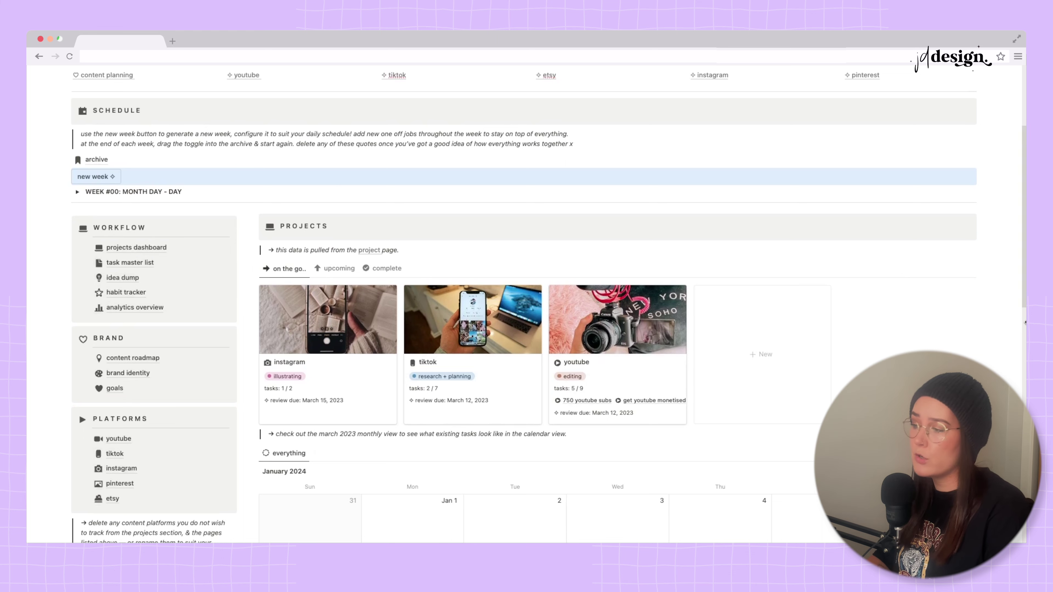
{"action": "scroll", "coordinate": [636, 483], "scroll_direction": "down", "scroll_amount": 3}
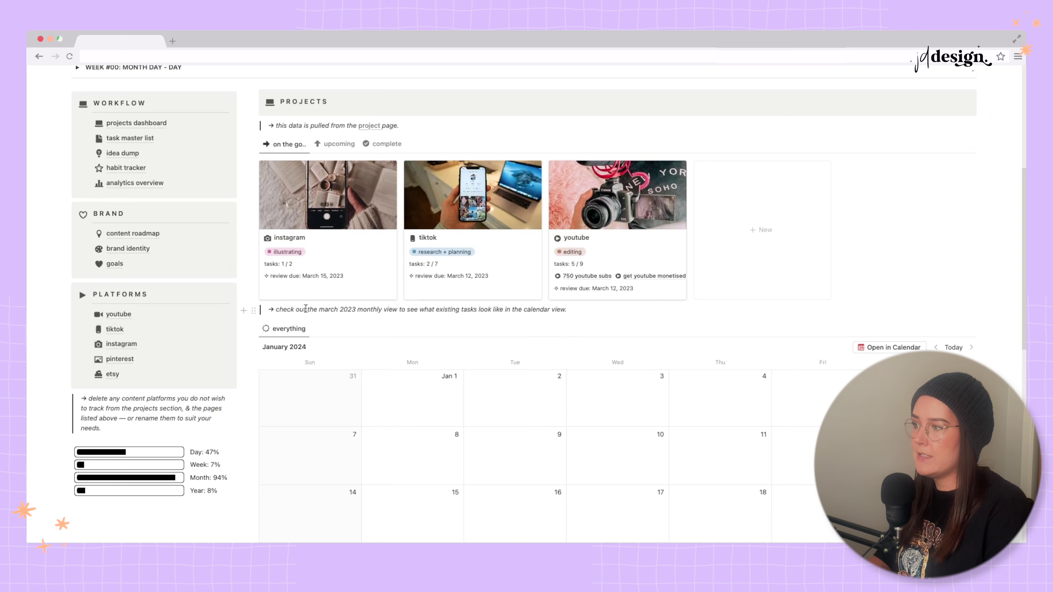
{"action": "left_click_drag", "start_coordinate": [306, 309], "coordinate": [389, 309]}
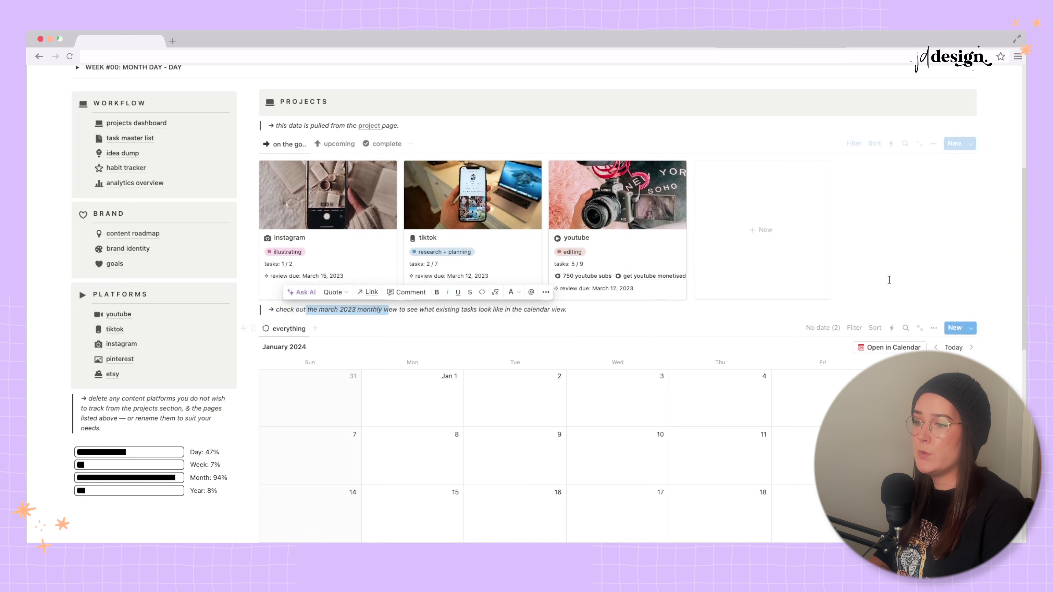
{"action": "left_click", "coordinate": [867, 335]}
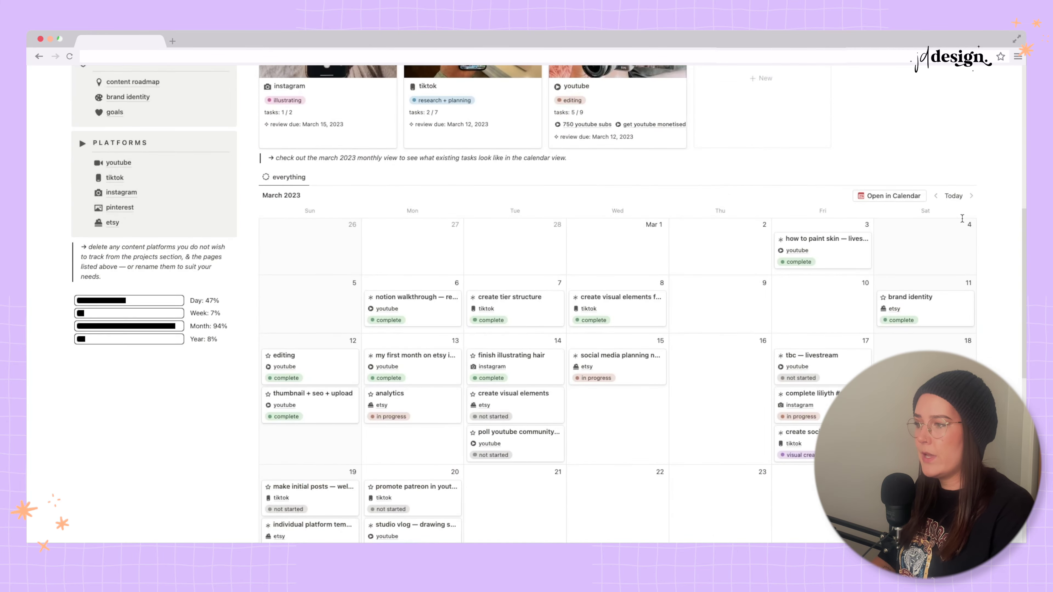
{"action": "scroll", "coordinate": [962, 217], "scroll_direction": "down", "scroll_amount": 1}
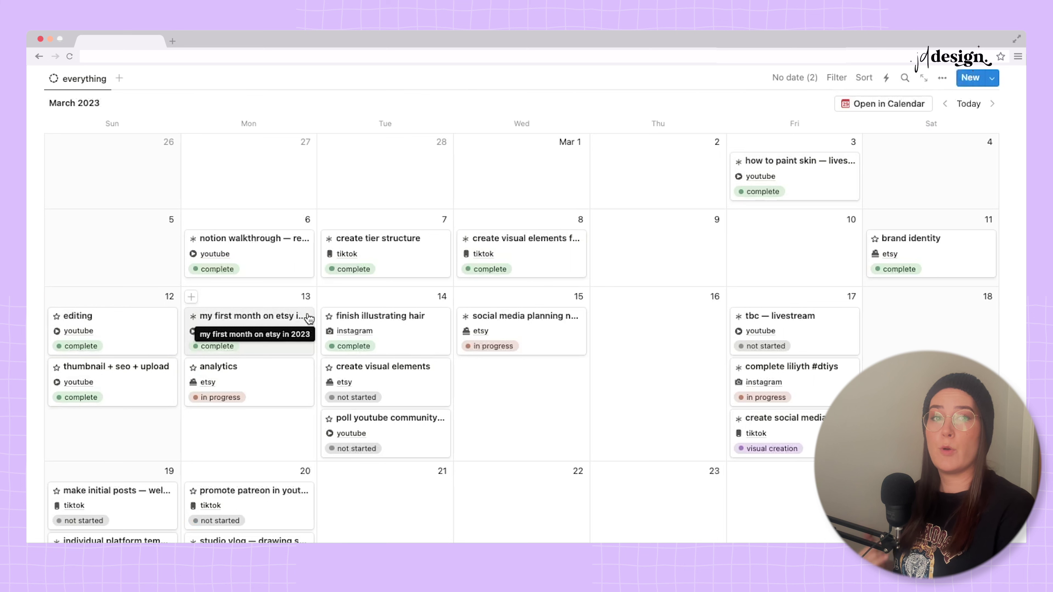
{"action": "scroll", "coordinate": [309, 318], "scroll_direction": "down", "scroll_amount": 2}
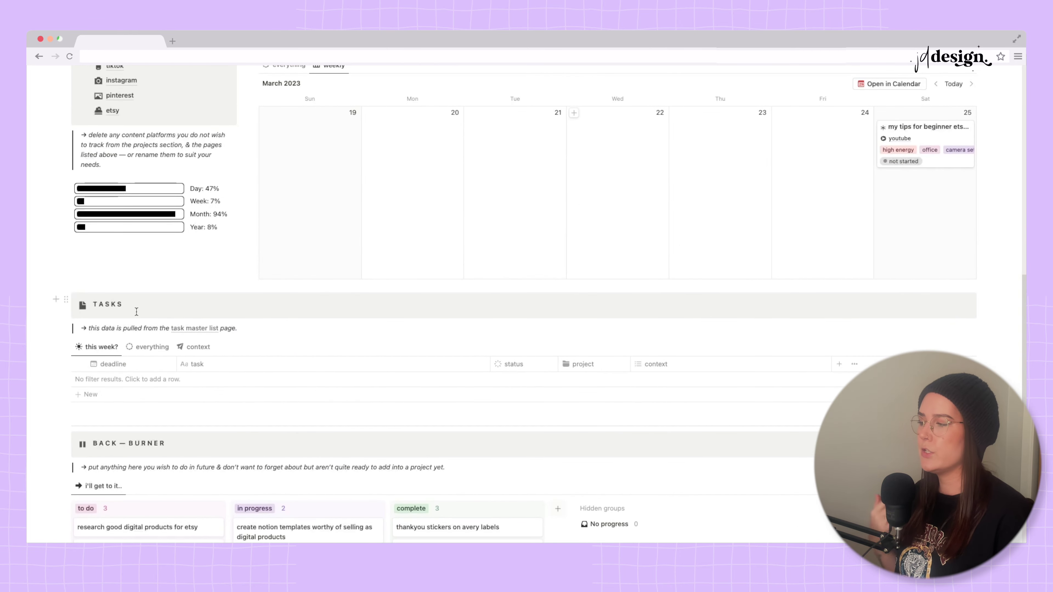
Step: Add a new task to the this week? task table and switch its page display to center peek
{"action": "left_click", "coordinate": [92, 395]}
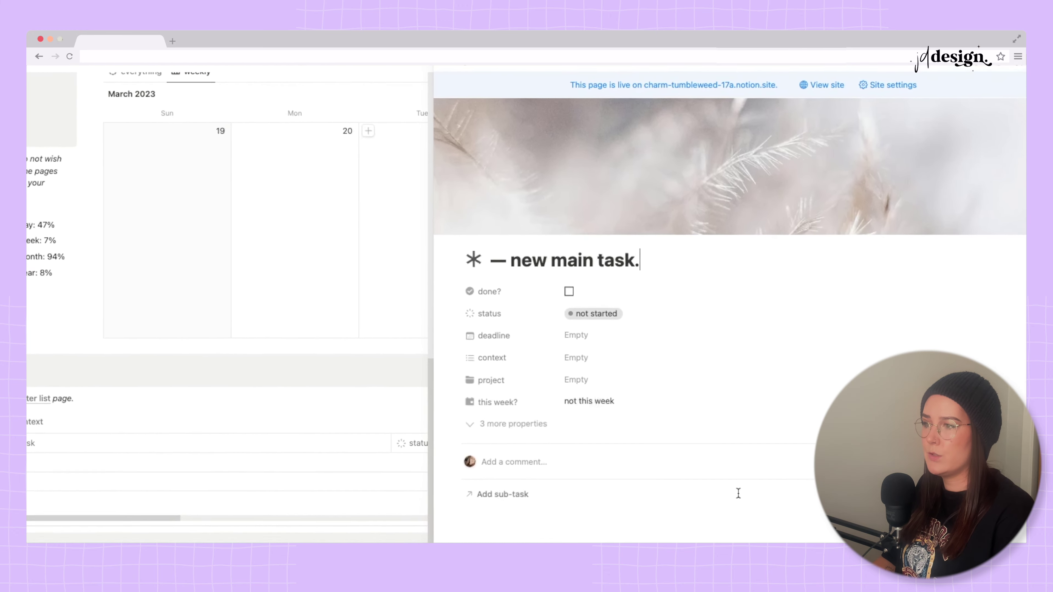
{"action": "left_click", "coordinate": [449, 70]}
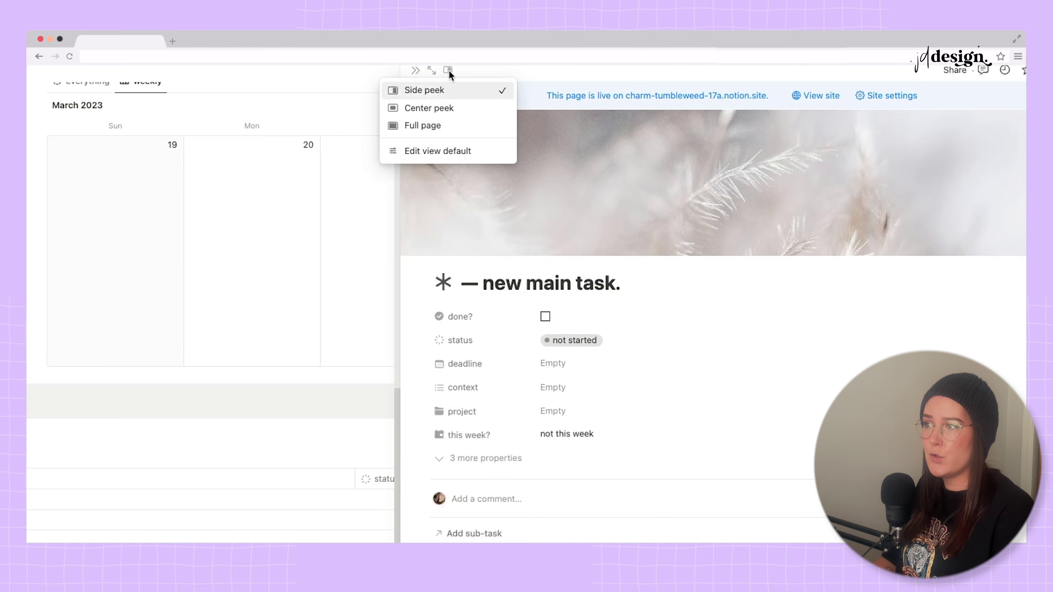
{"action": "left_click", "coordinate": [454, 111]}
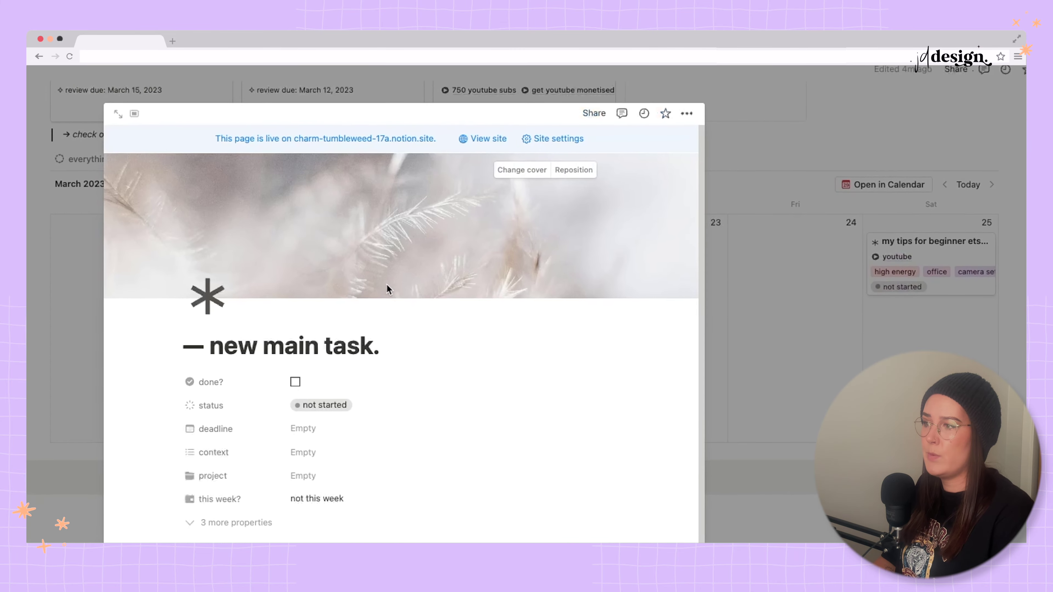
{"action": "key", "text": "Escape"}
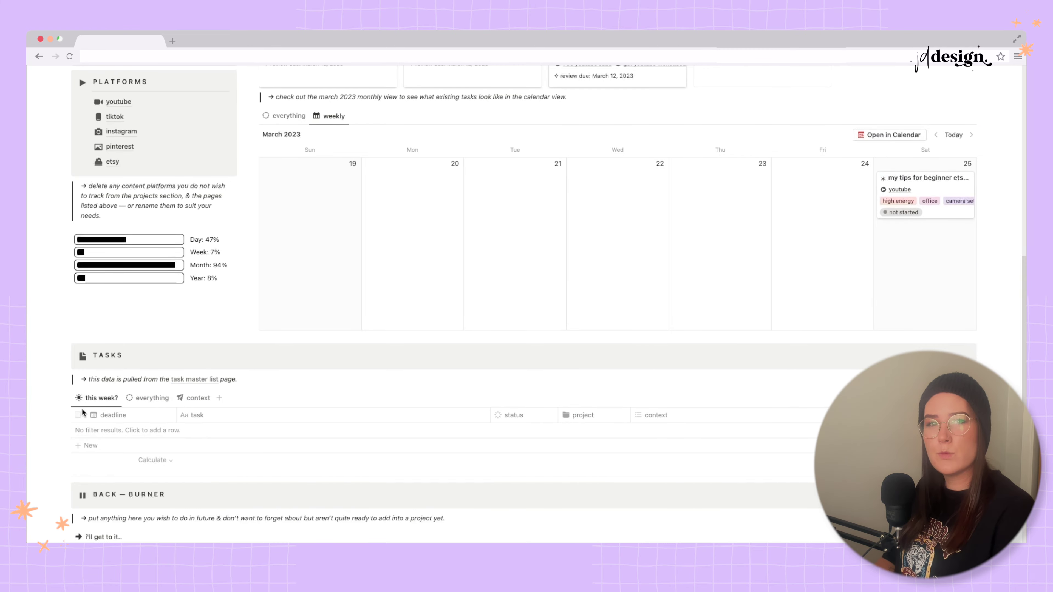
Step: Look through the tasks section in its everything and context views
{"action": "left_click", "coordinate": [140, 399]}
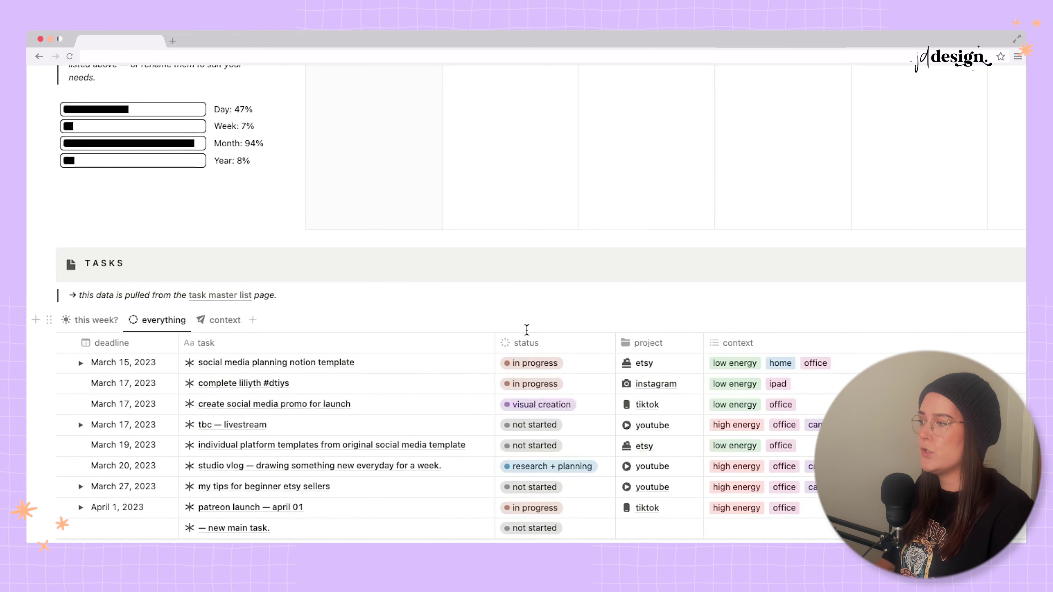
{"action": "scroll", "coordinate": [524, 327], "scroll_direction": "down", "scroll_amount": 3}
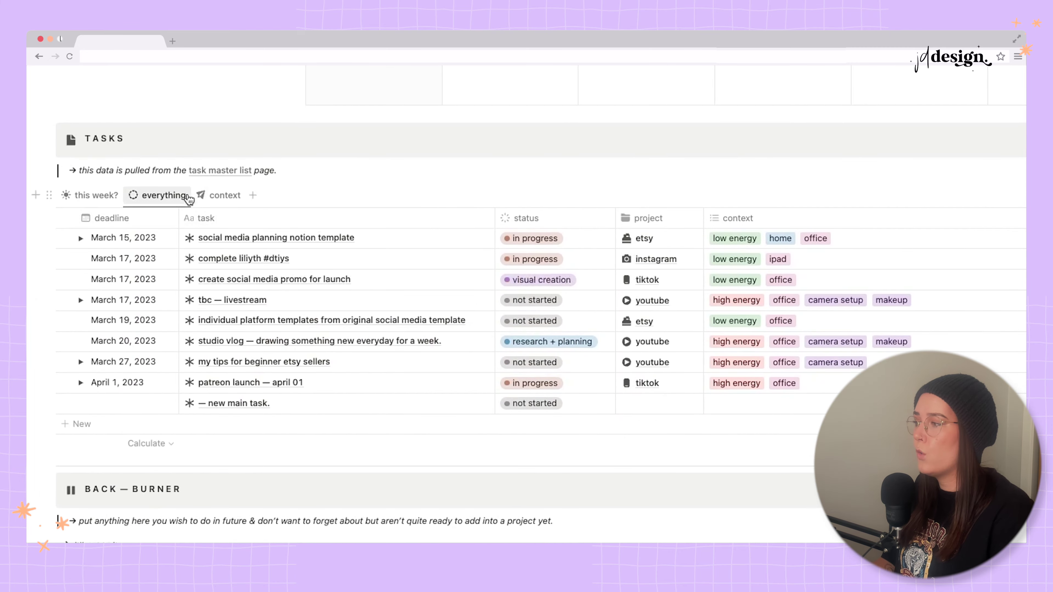
{"action": "left_click", "coordinate": [211, 199]}
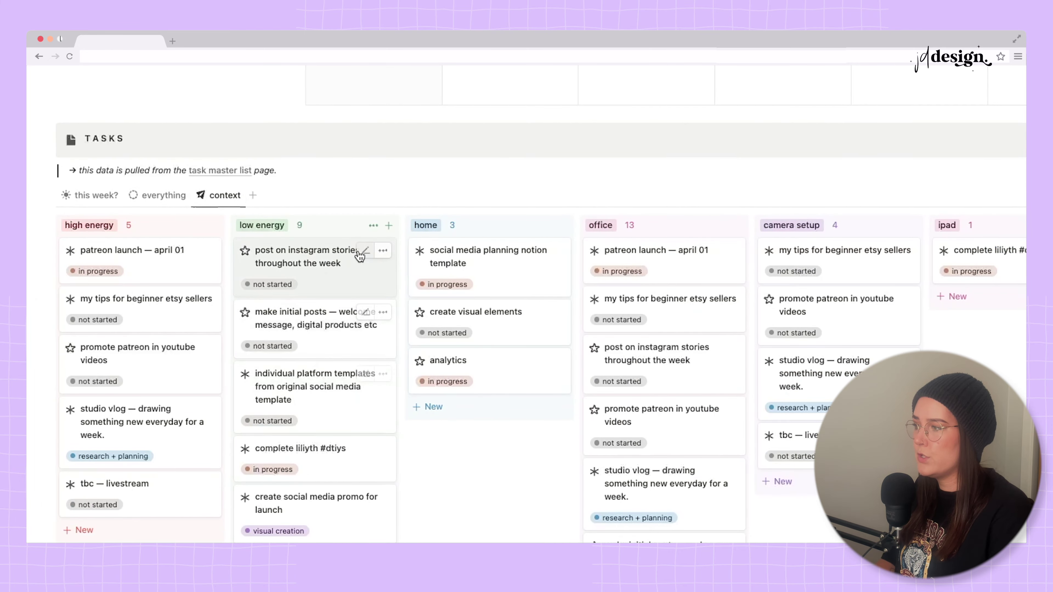
{"action": "scroll", "coordinate": [365, 247], "scroll_direction": "down", "scroll_amount": 1}
Step: Return the tasks section to the everything view and delete the placeholder "— new main task." row
{"action": "left_click", "coordinate": [162, 168]}
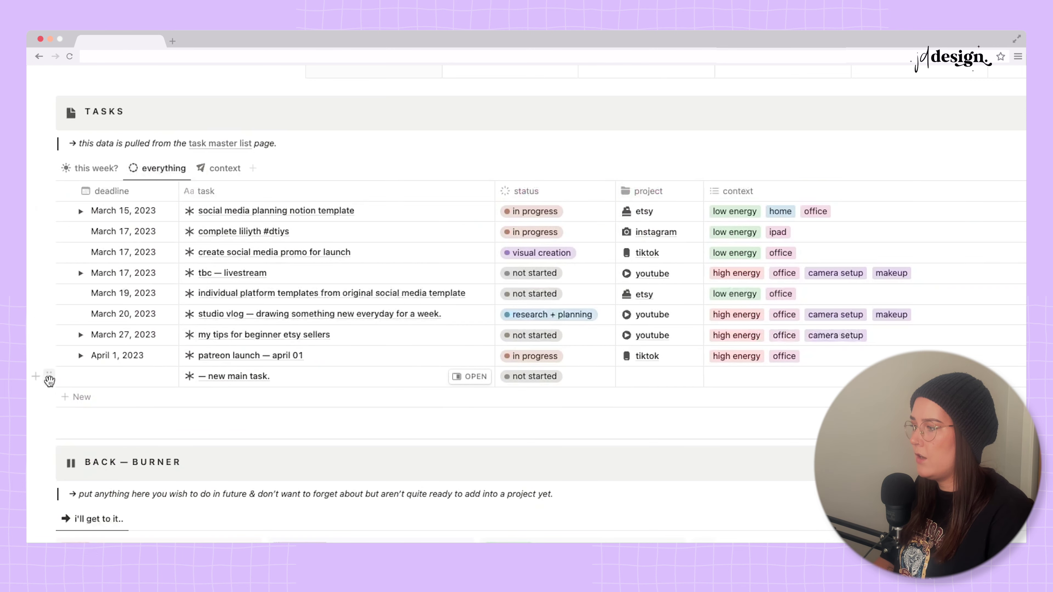
{"action": "left_click", "coordinate": [49, 377]}
{"action": "left_click", "coordinate": [104, 275]}
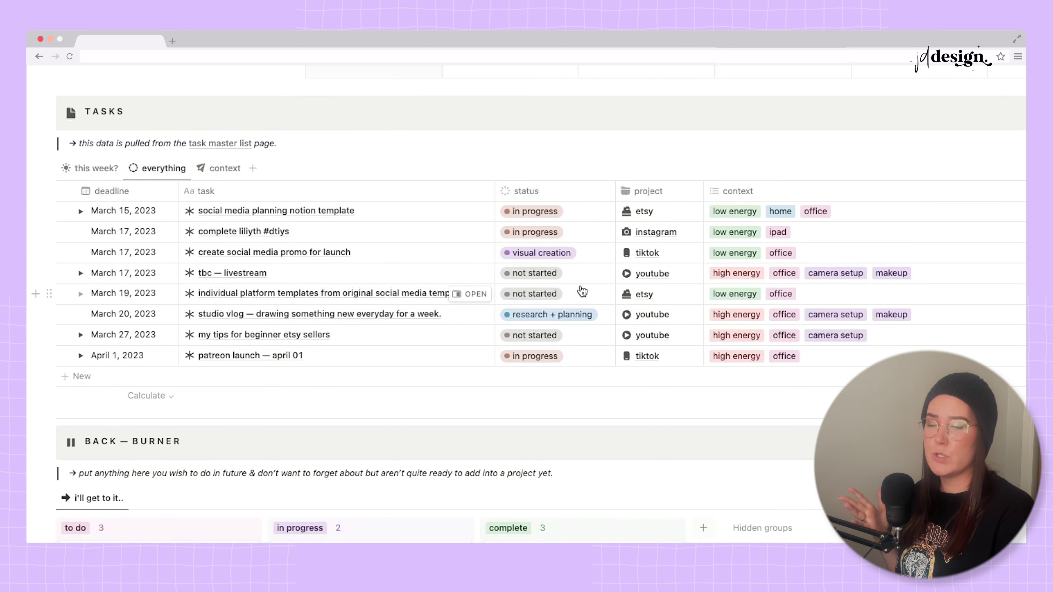
Step: Add a task to the everything table, open its page and title it "record youtube video"
{"action": "left_click", "coordinate": [79, 382]}
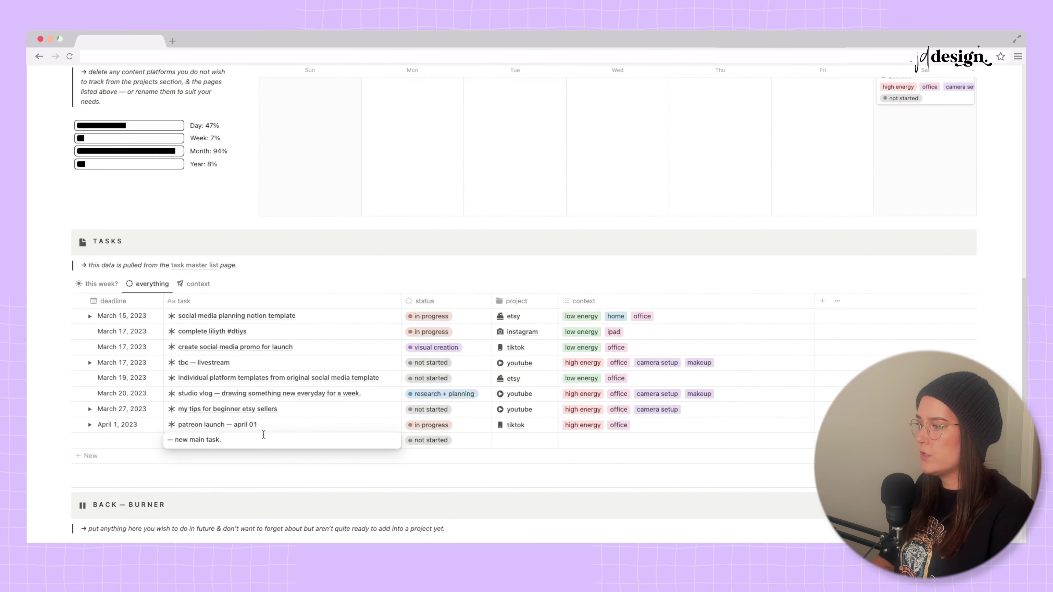
{"action": "key", "text": "Return"}
{"action": "left_click", "coordinate": [383, 440]}
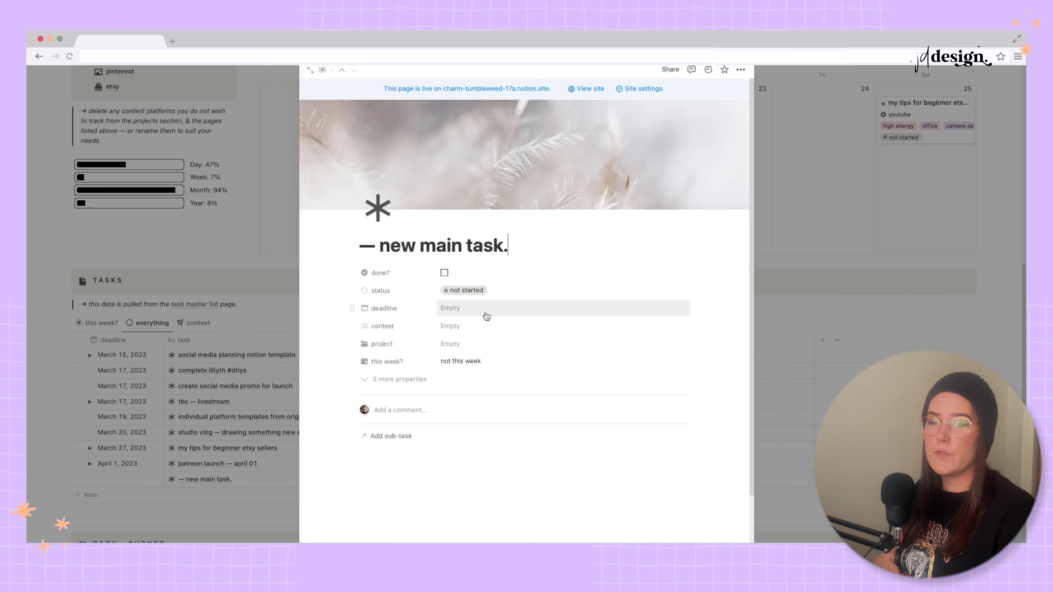
{"action": "triple_click", "coordinate": [432, 245]}
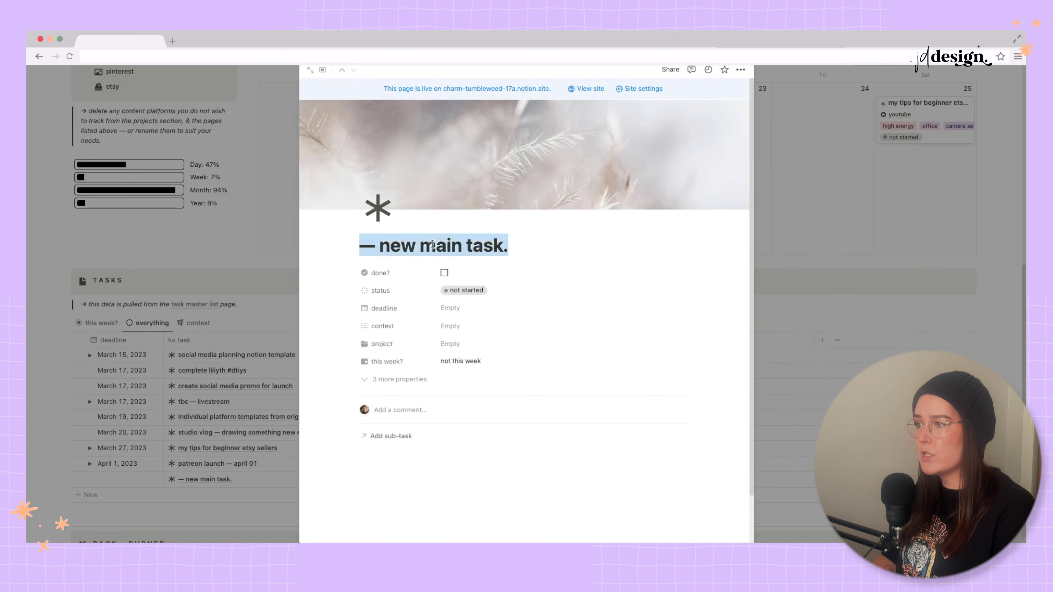
{"action": "type", "text": "record youti"}
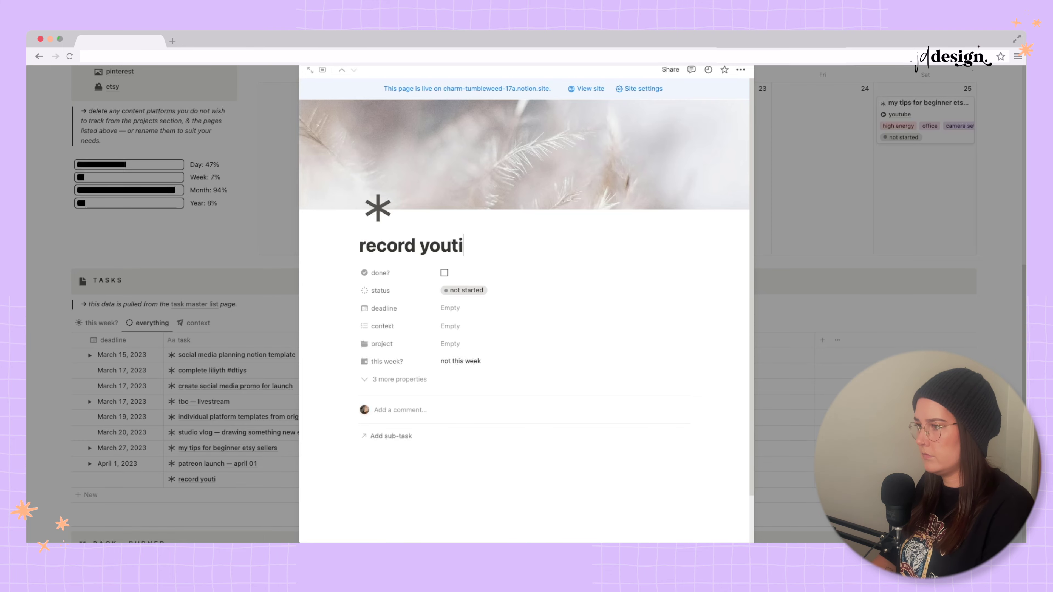
{"action": "key", "text": "BackSpace"}
{"action": "type", "text": "ube video"}
Step: View the status, deadline and context options of the record youtube video task without choosing any
{"action": "left_click", "coordinate": [543, 292]}
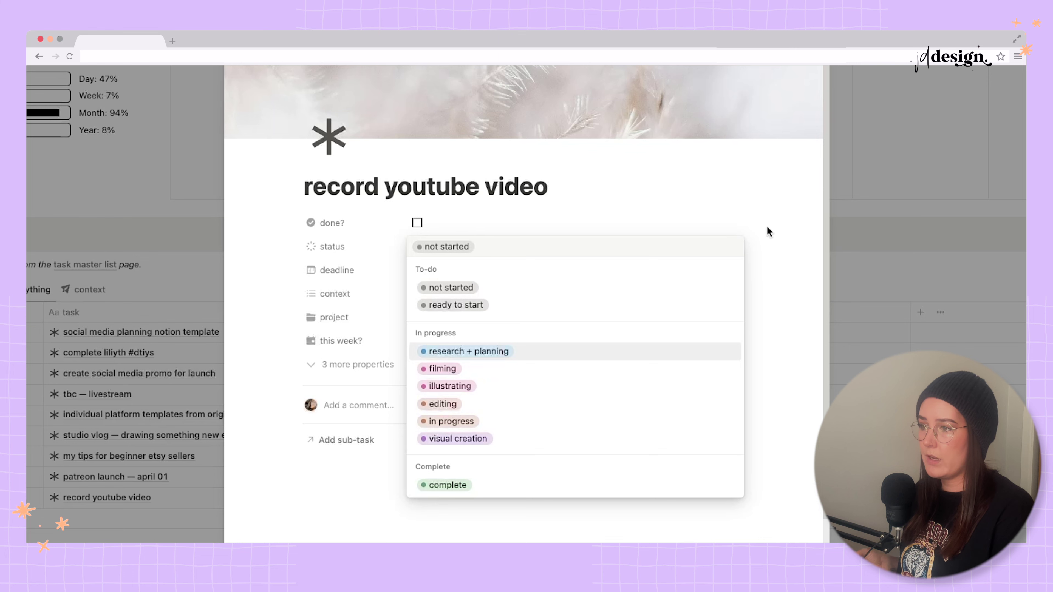
{"action": "left_click", "coordinate": [767, 231]}
{"action": "left_click", "coordinate": [419, 276]}
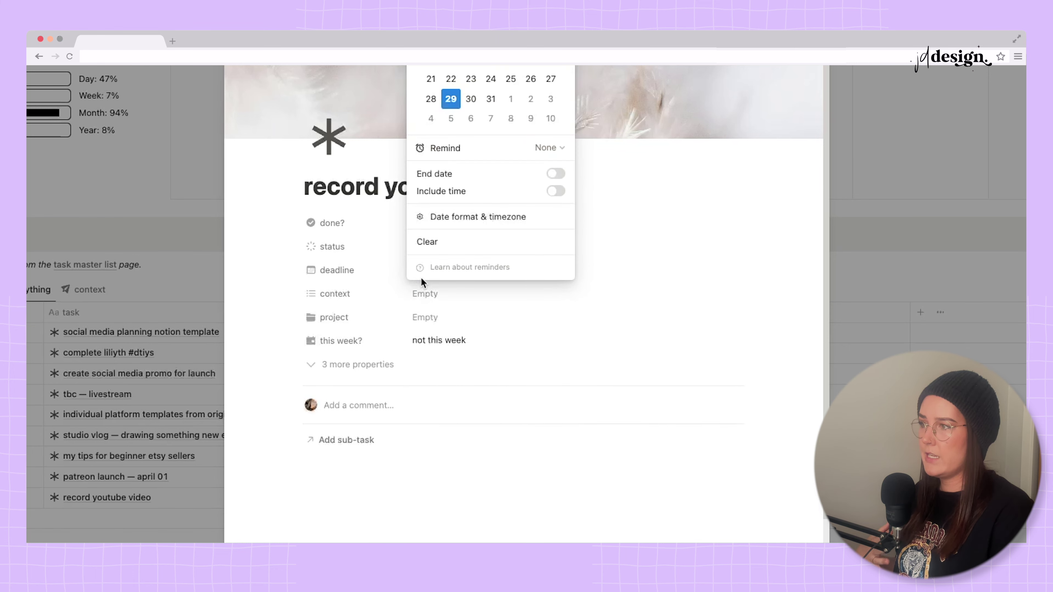
{"action": "left_click", "coordinate": [446, 359]}
{"action": "left_click", "coordinate": [429, 292]}
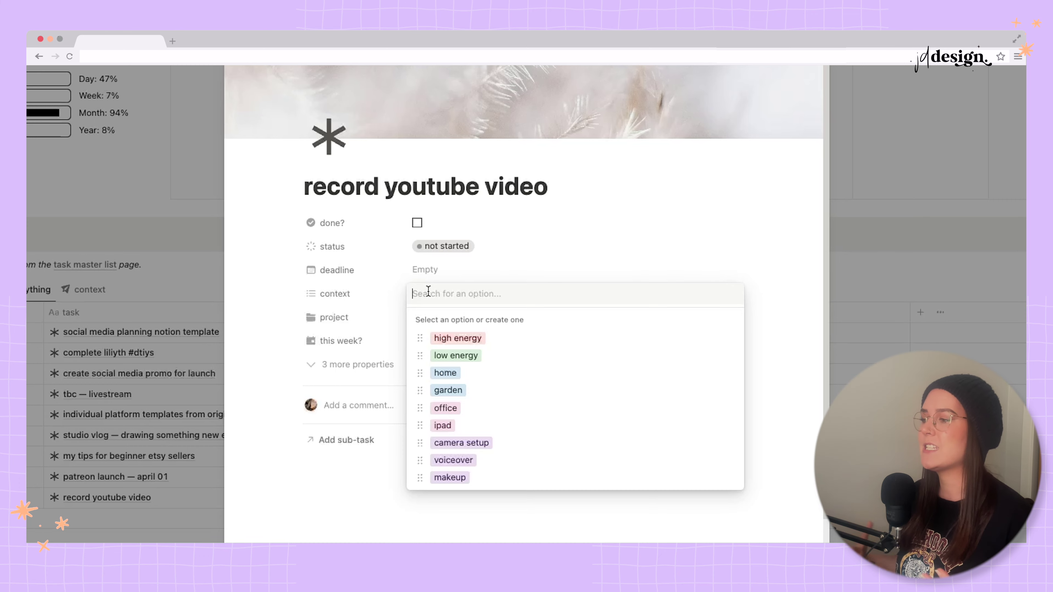
{"action": "key", "text": "Escape"}
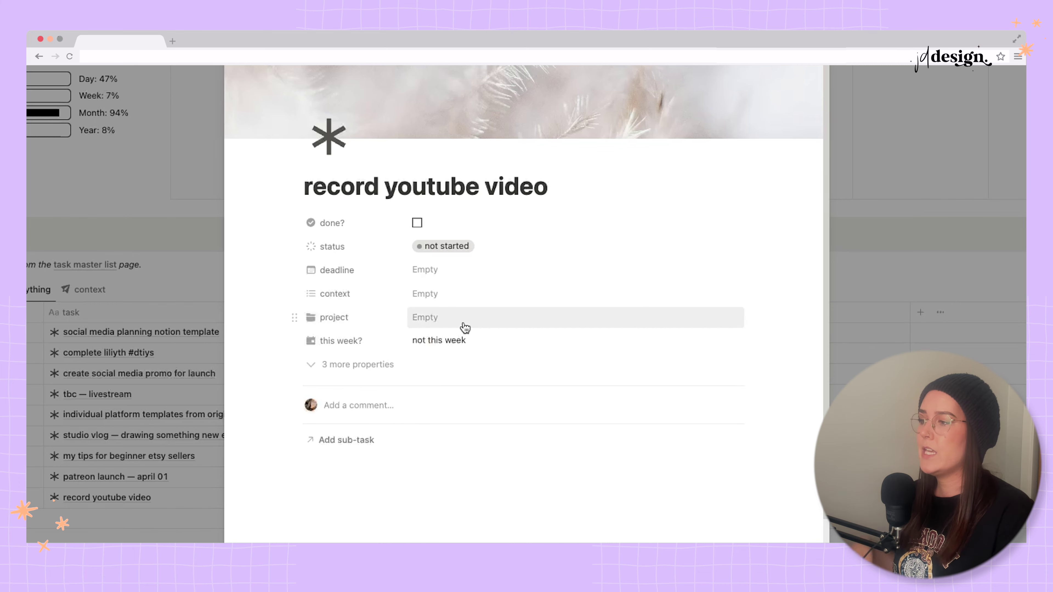
Step: View the task's linkable projects and the property options for this week? without changing them
{"action": "left_click", "coordinate": [465, 320]}
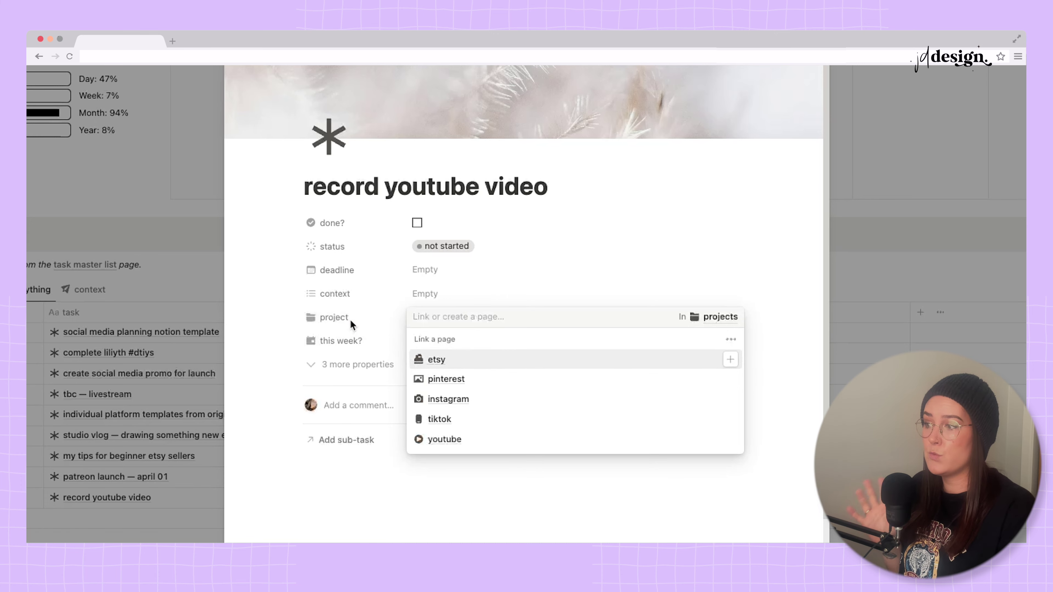
{"action": "key", "text": "Escape"}
{"action": "left_click", "coordinate": [294, 343]}
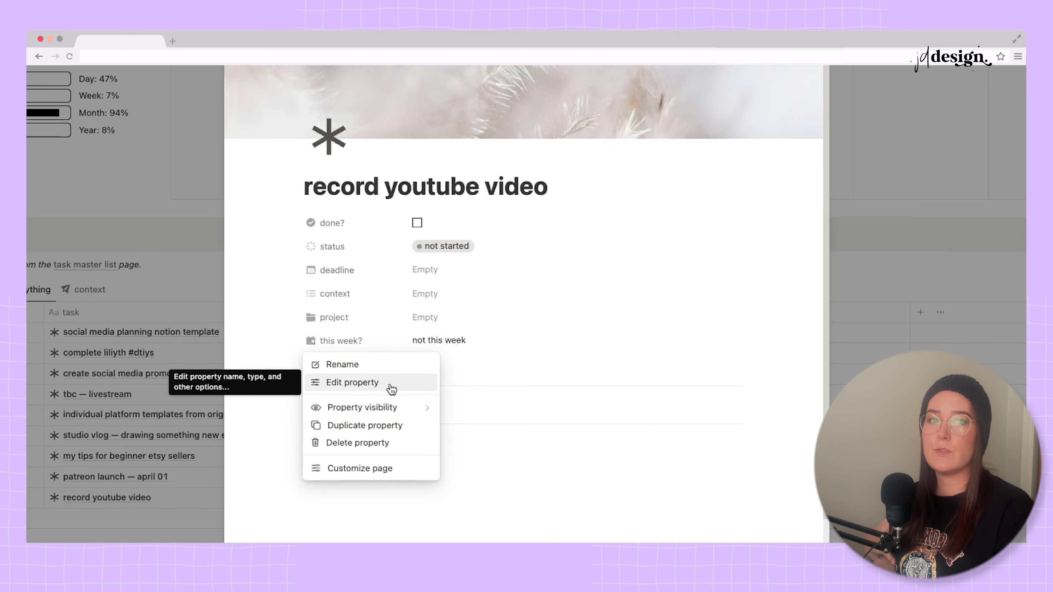
{"action": "key", "text": "Escape"}
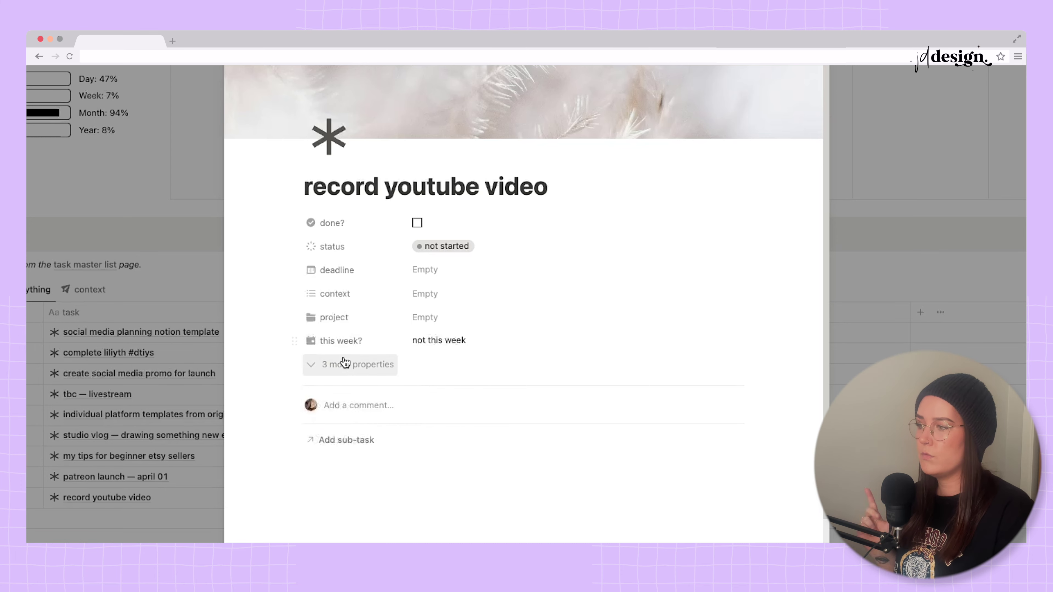
Step: Show the task's three hidden properties and view the choices for parent task and who?
{"action": "left_click", "coordinate": [341, 365]}
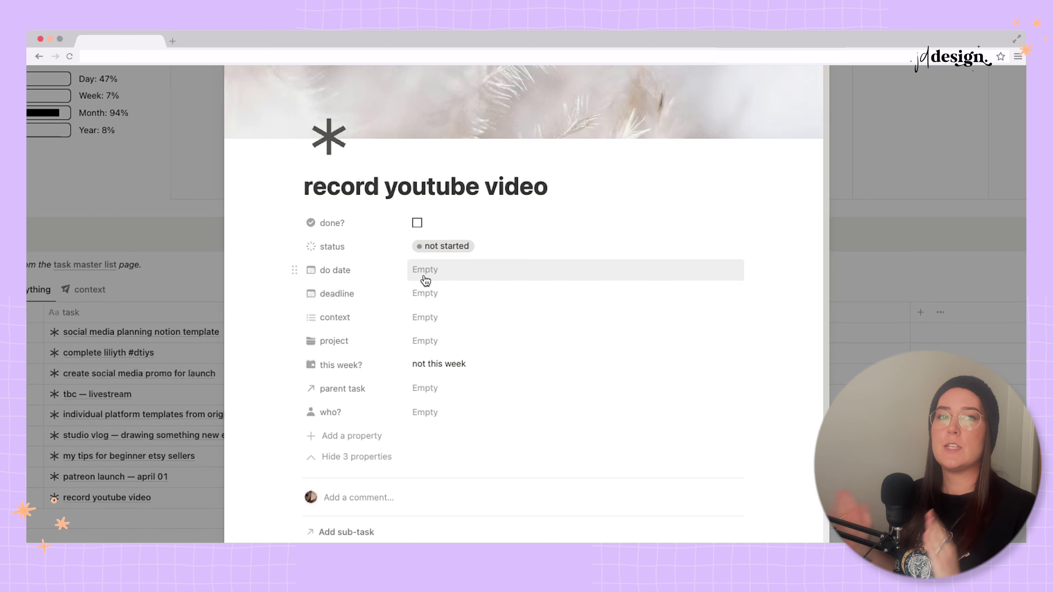
{"action": "left_click", "coordinate": [435, 396]}
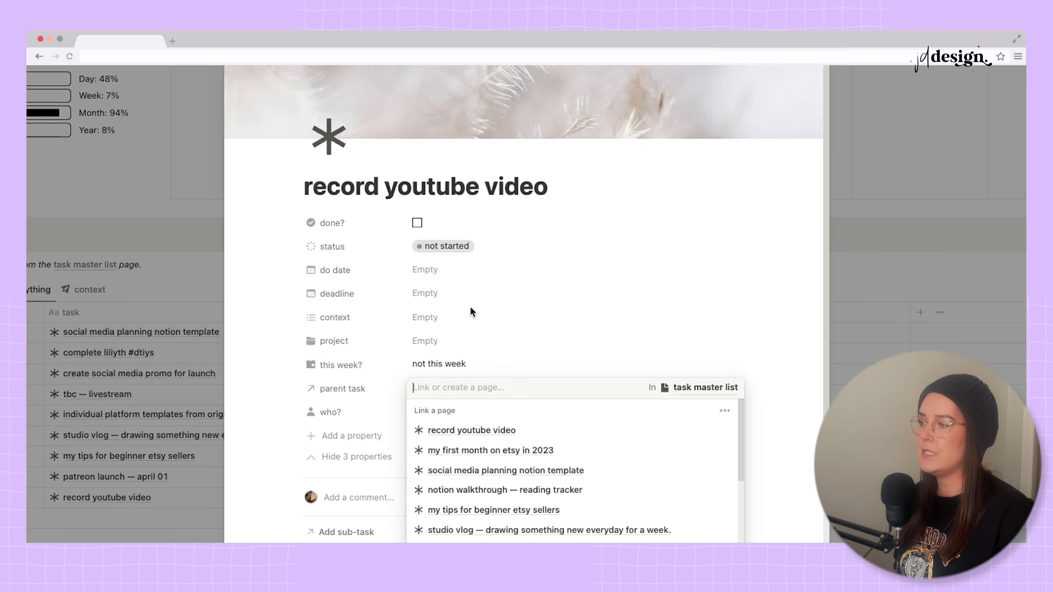
{"action": "left_click", "coordinate": [433, 417]}
{"action": "left_click", "coordinate": [438, 416]}
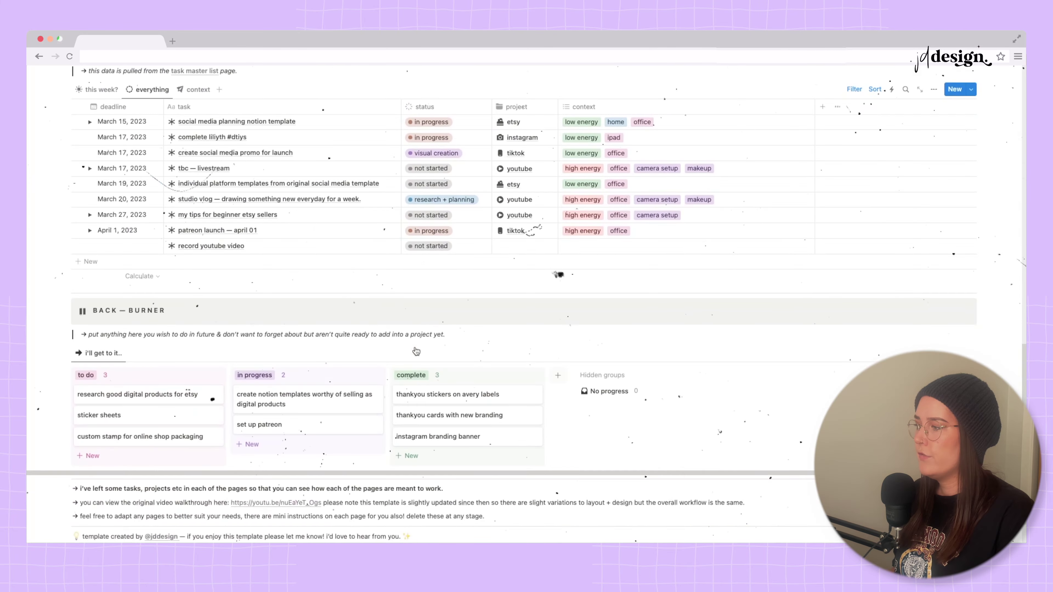
Step: View the instagram project's review freq and last review date, keeping March 8, 2023 selected
{"action": "scroll", "coordinate": [416, 350], "scroll_direction": "down", "scroll_amount": 1}
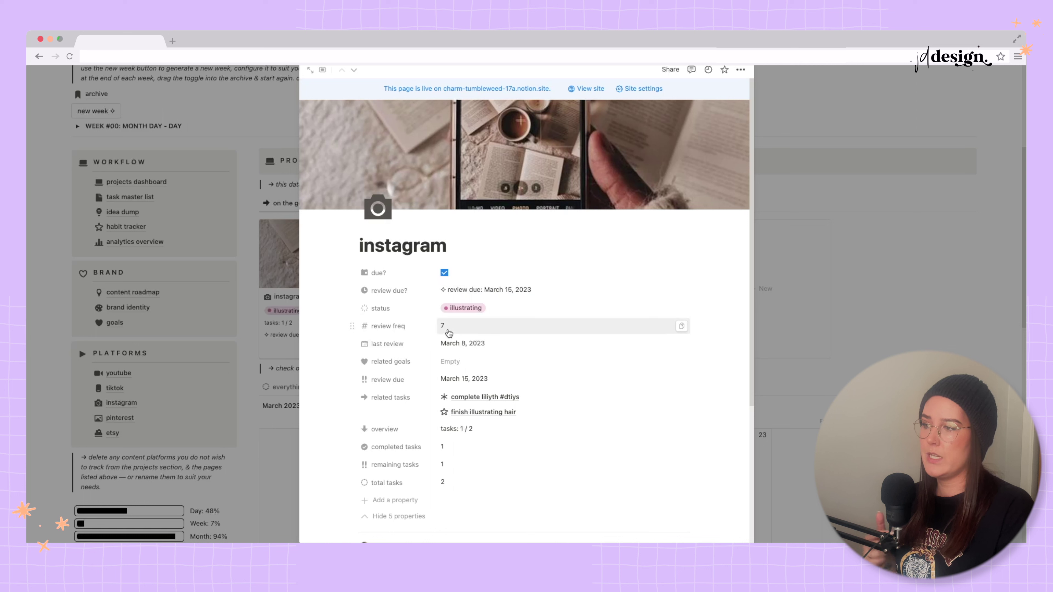
{"action": "left_click", "coordinate": [448, 330]}
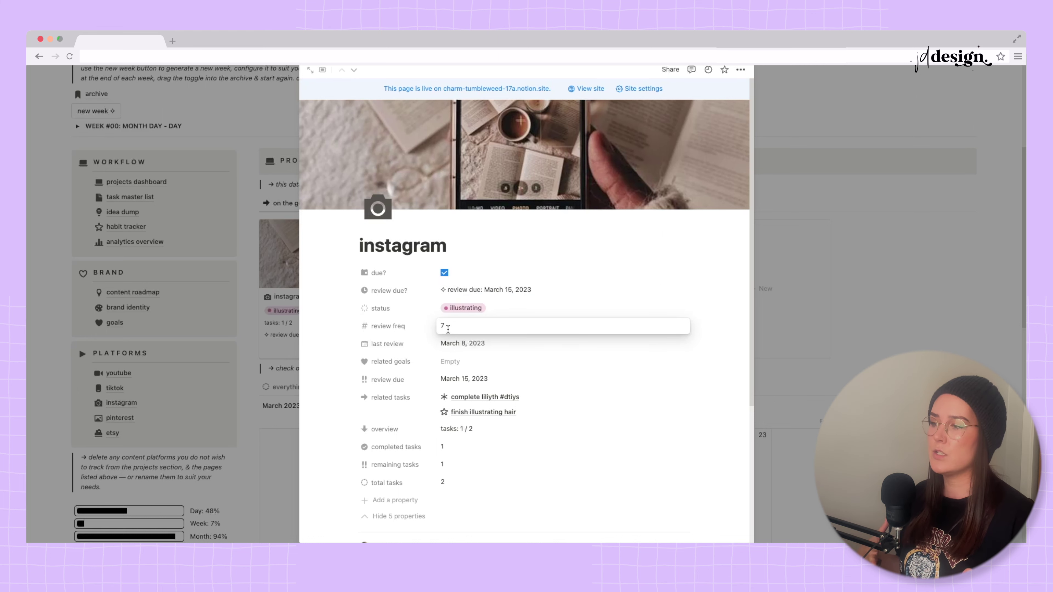
{"action": "left_click", "coordinate": [469, 347]}
{"action": "left_click", "coordinate": [464, 345]}
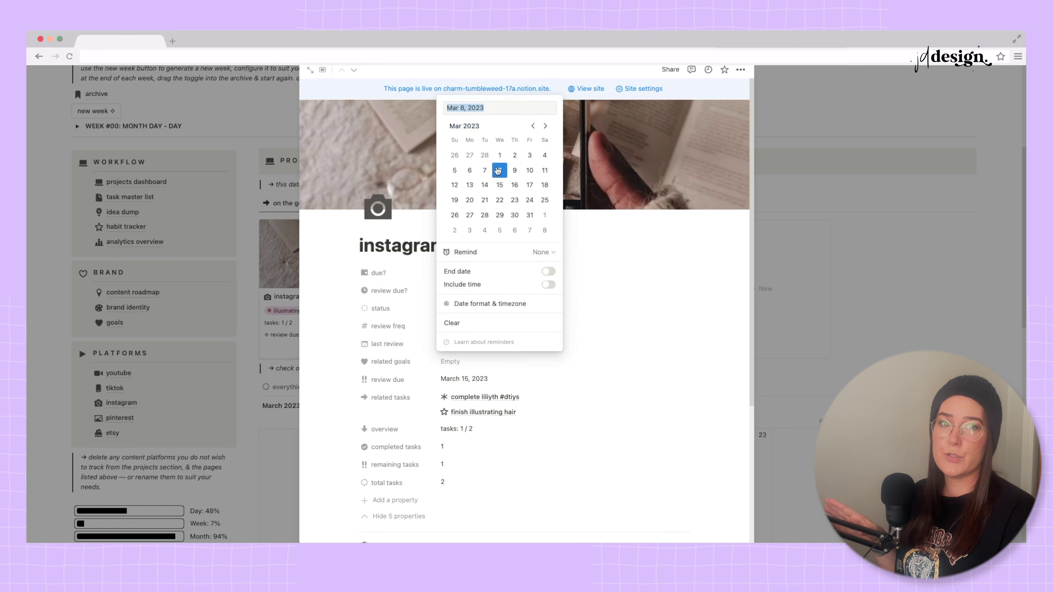
{"action": "left_click", "coordinate": [498, 170]}
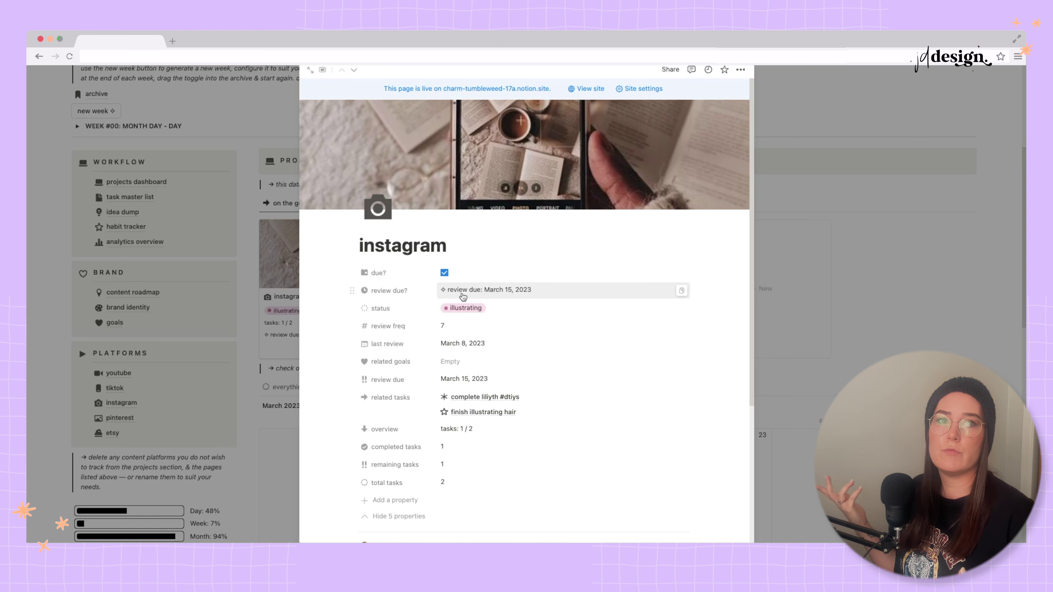
Step: View the goals that can be linked under related goals in the instagram project without linking any
{"action": "scroll", "coordinate": [473, 311], "scroll_direction": "down", "scroll_amount": 2}
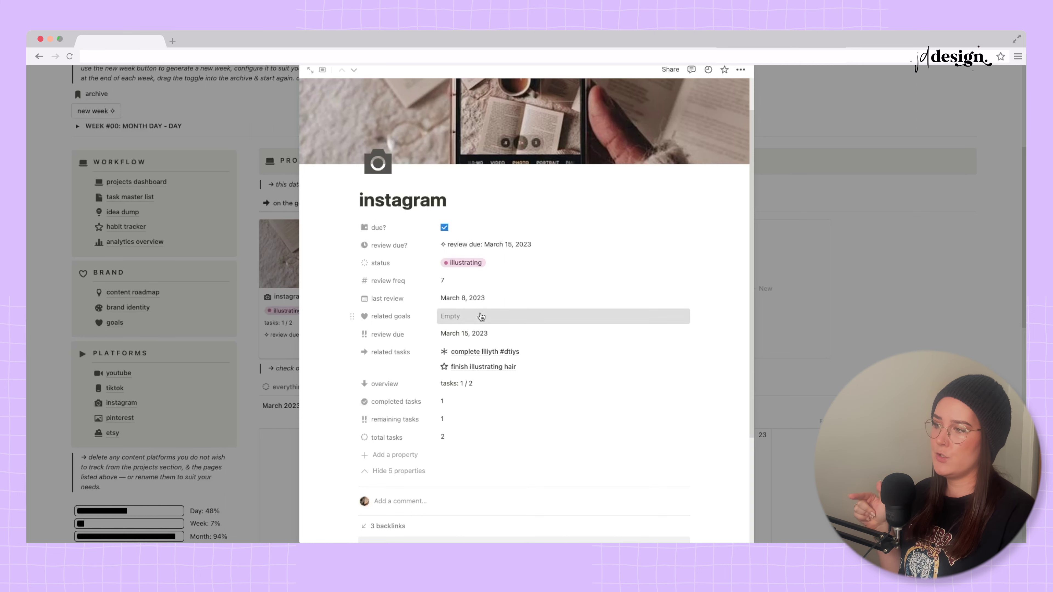
{"action": "left_click", "coordinate": [482, 317]}
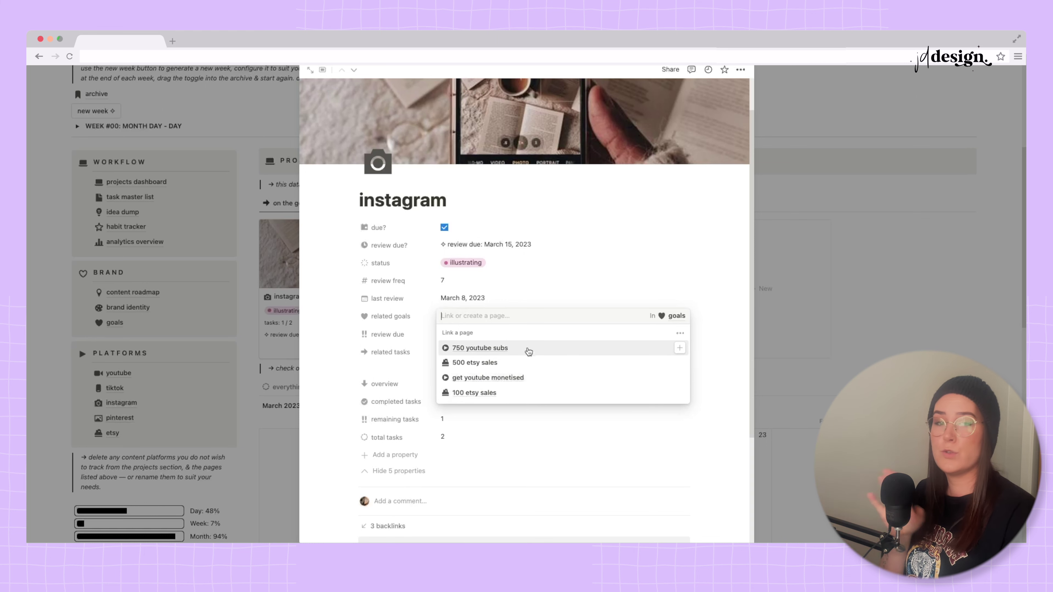
{"action": "left_click", "coordinate": [585, 247]}
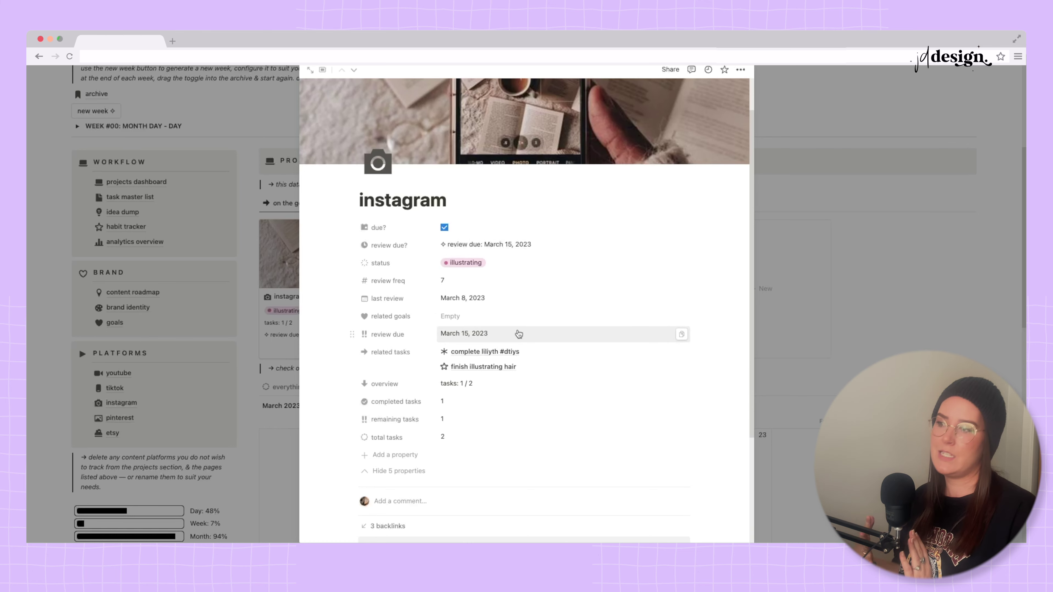
Step: Review the instagram project's related tasks and task counts, hide its five extra properties and show the complete related tasks view
{"action": "scroll", "coordinate": [518, 334], "scroll_direction": "down", "scroll_amount": 3}
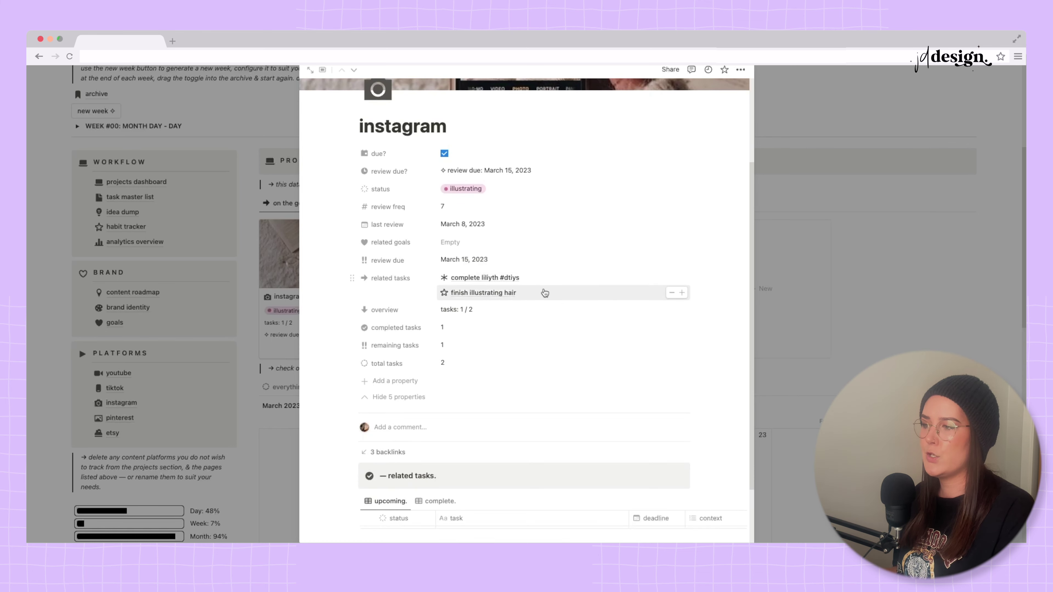
{"action": "scroll", "coordinate": [546, 311], "scroll_direction": "up", "scroll_amount": 1}
{"action": "scroll", "coordinate": [545, 311], "scroll_direction": "up", "scroll_amount": 1}
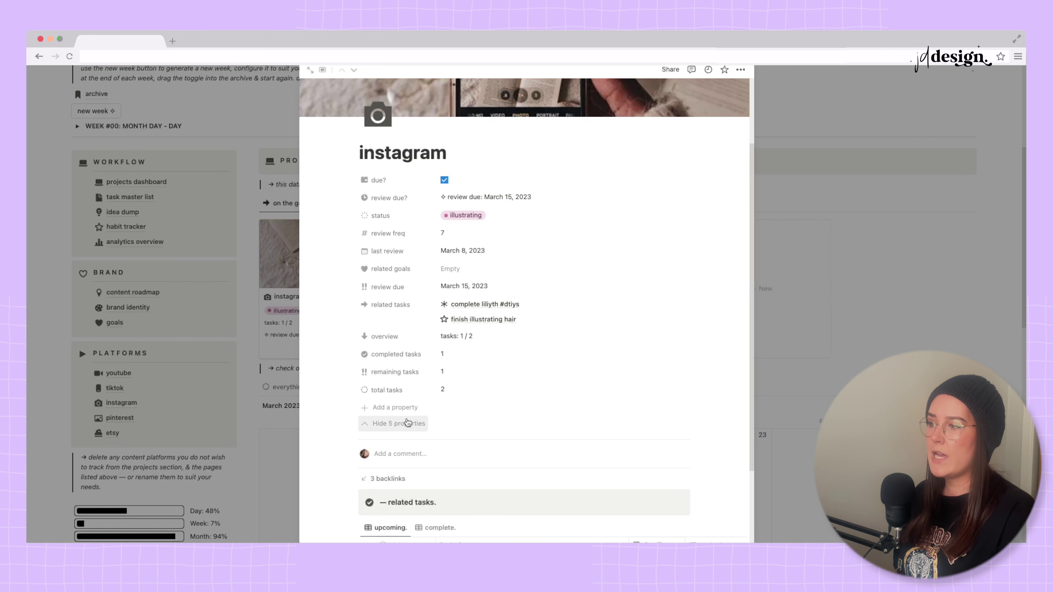
{"action": "left_click", "coordinate": [408, 424]}
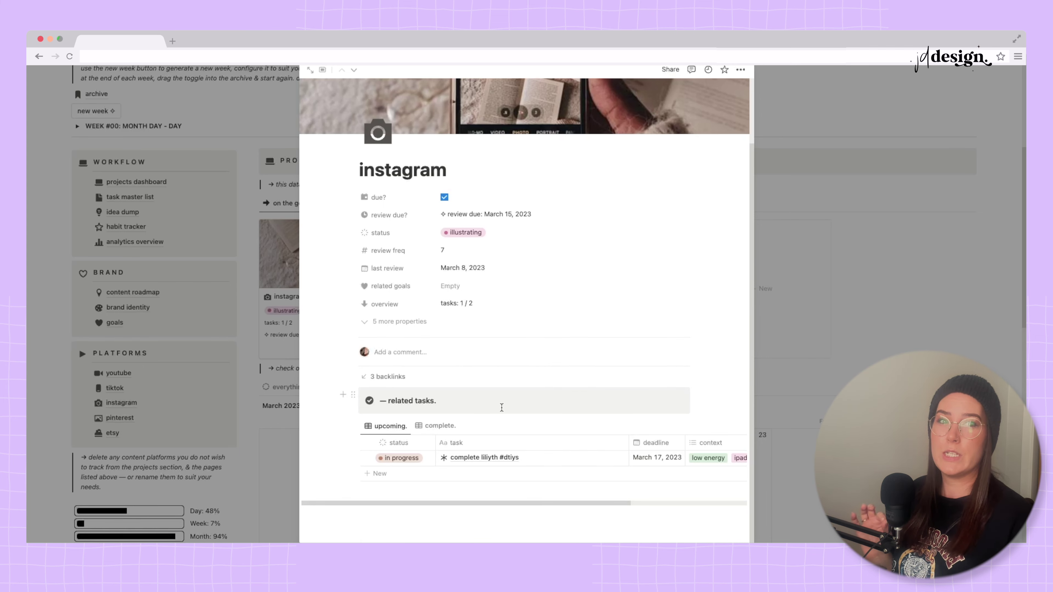
{"action": "left_click", "coordinate": [426, 431]}
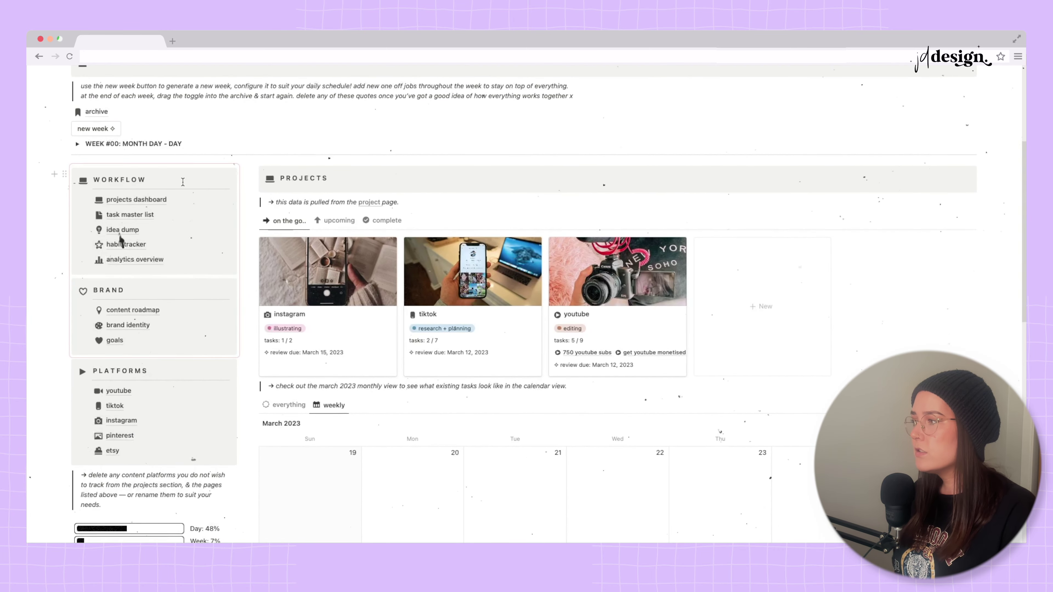
Step: Open the projects dashboard, view the completed projects and return to the live projects
{"action": "left_click", "coordinate": [136, 200]}
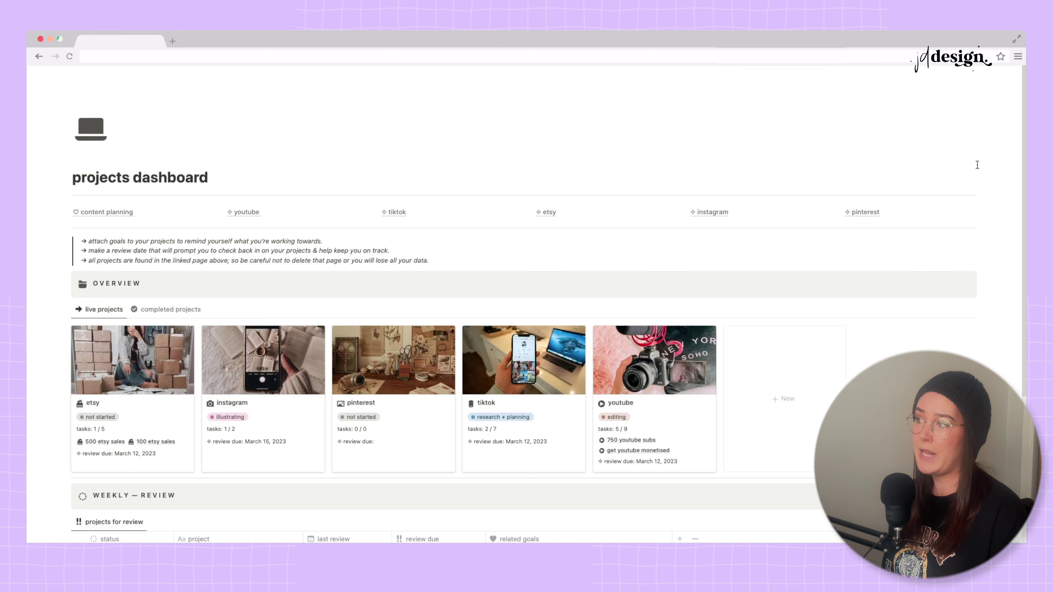
{"action": "scroll", "coordinate": [977, 165], "scroll_direction": "down", "scroll_amount": 1}
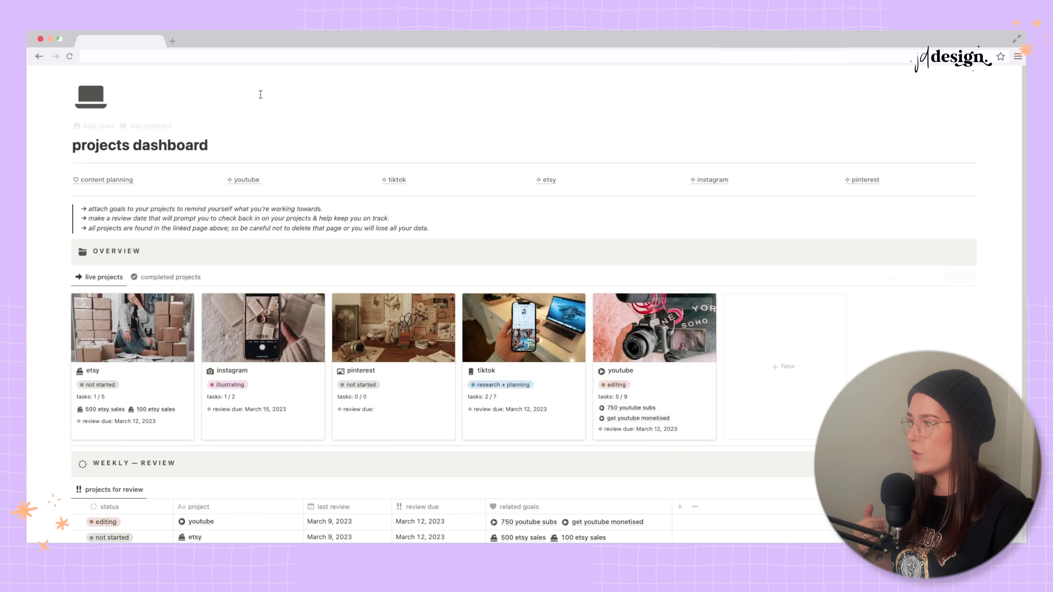
{"action": "left_click", "coordinate": [165, 282]}
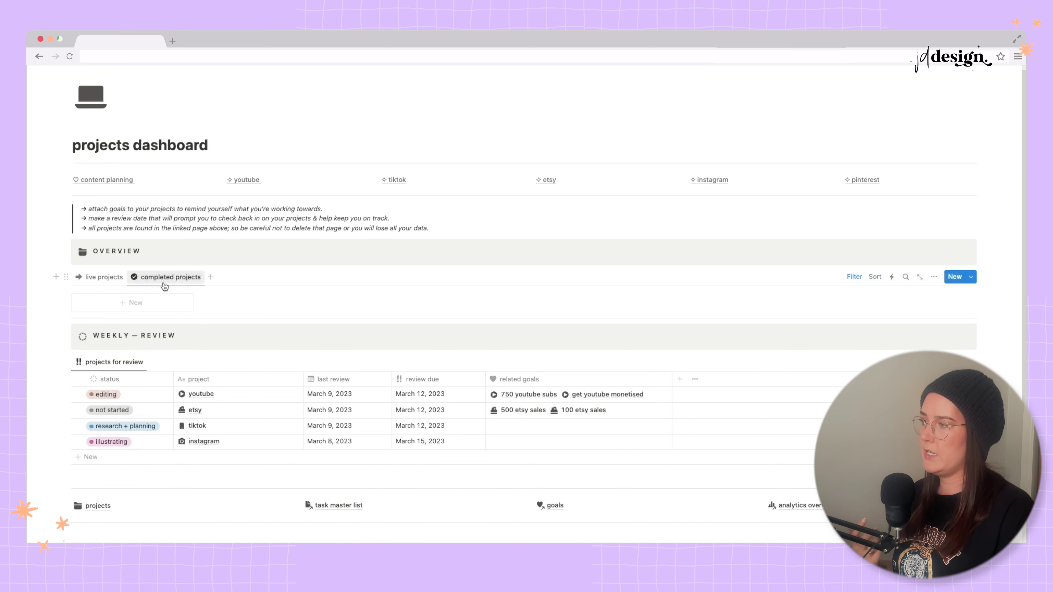
{"action": "left_click", "coordinate": [102, 277]}
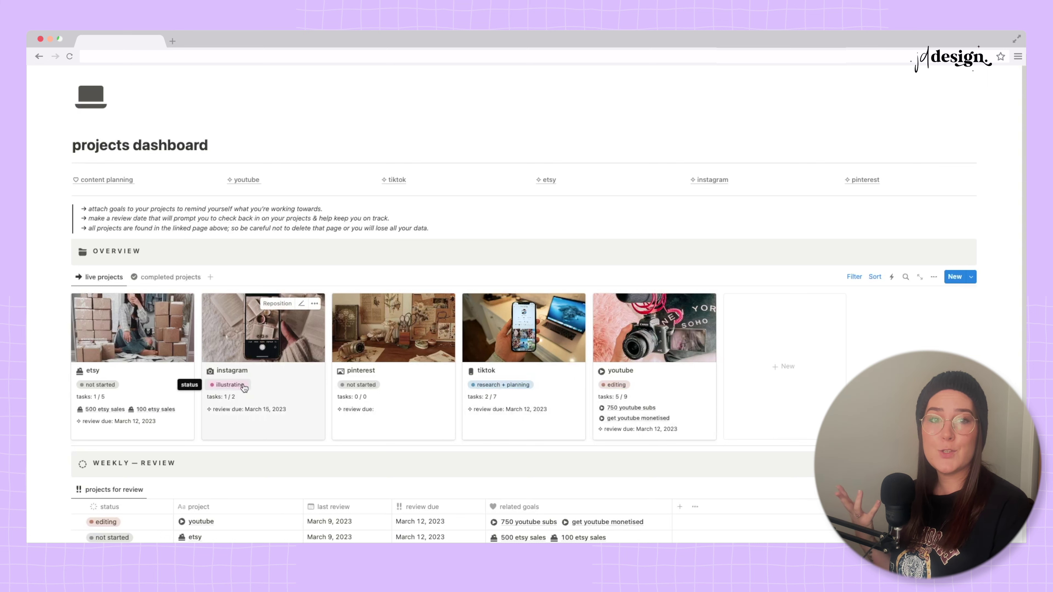
Step: View the youtube project's status options without changing them and look over the weekly review table
{"action": "left_click", "coordinate": [624, 389]}
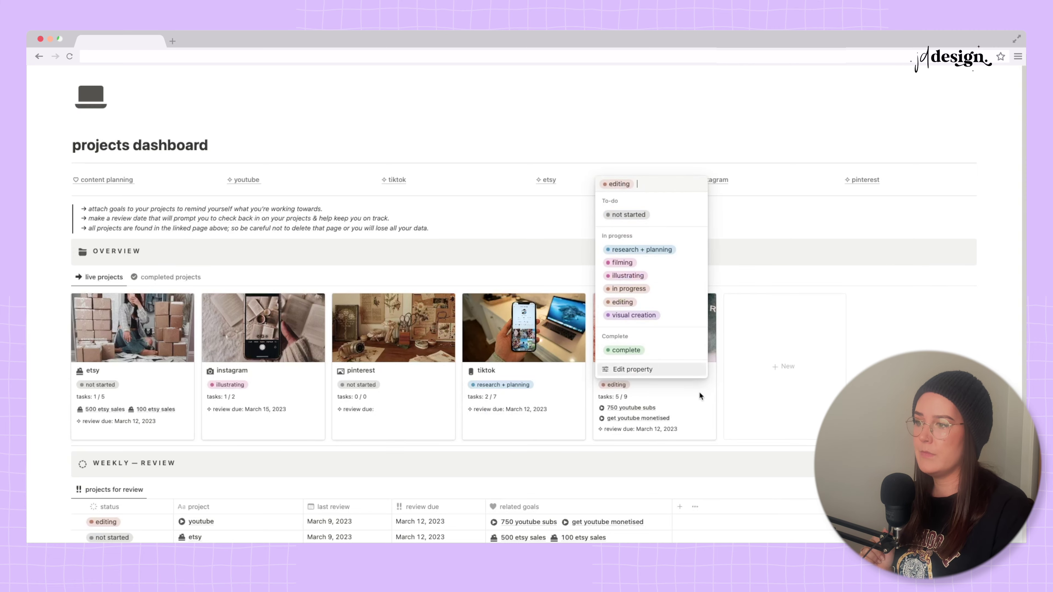
{"action": "key", "text": "Escape"}
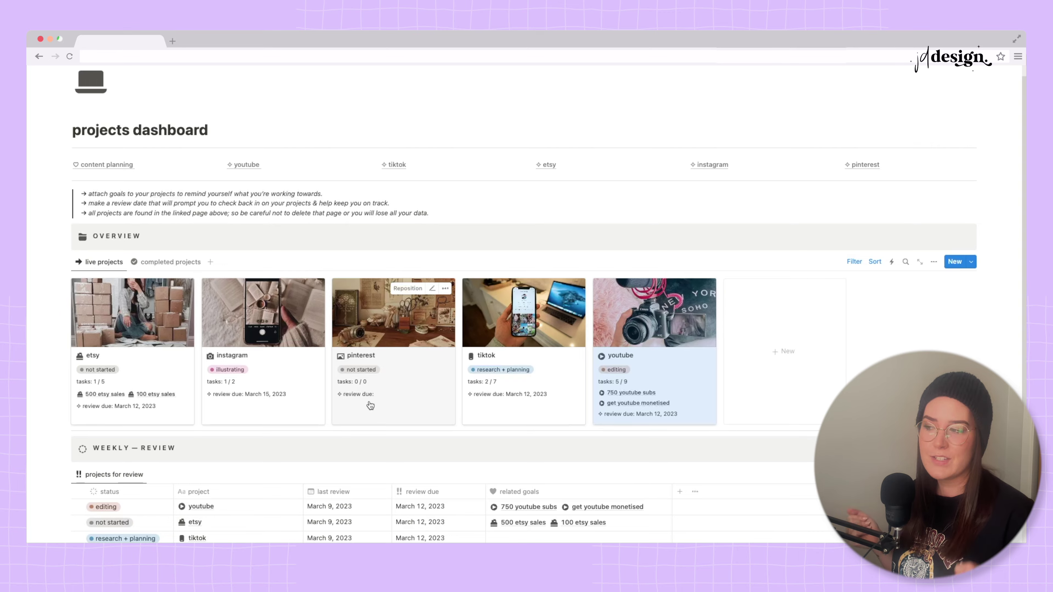
{"action": "scroll", "coordinate": [371, 406], "scroll_direction": "down", "scroll_amount": 5}
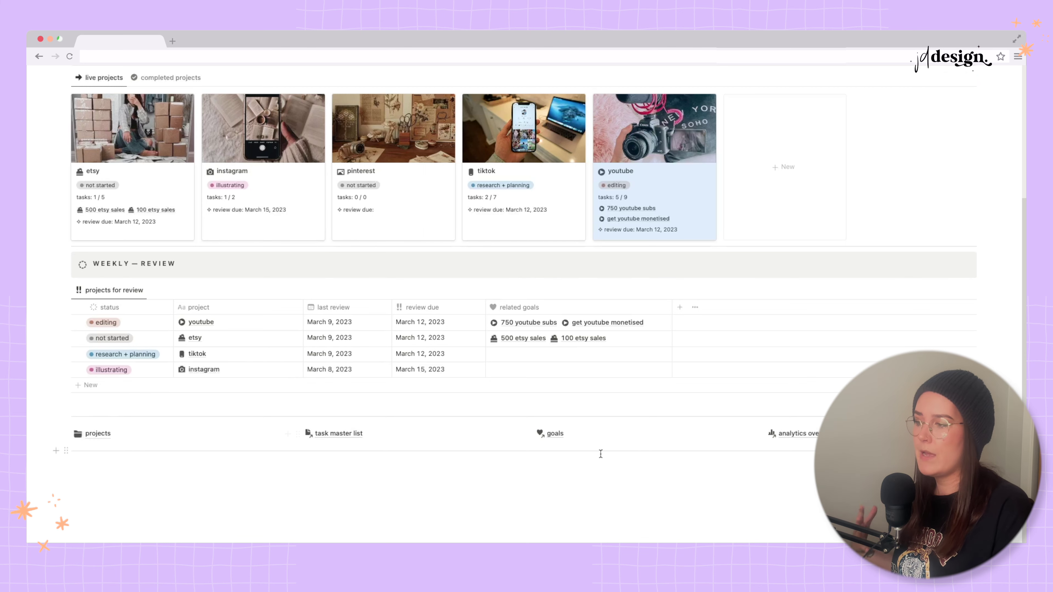
Step: Return from the projects dashboard to the main planner page through its content planning link
{"action": "scroll", "coordinate": [676, 507], "scroll_direction": "up", "scroll_amount": 3}
{"action": "scroll", "coordinate": [676, 507], "scroll_direction": "up", "scroll_amount": 4}
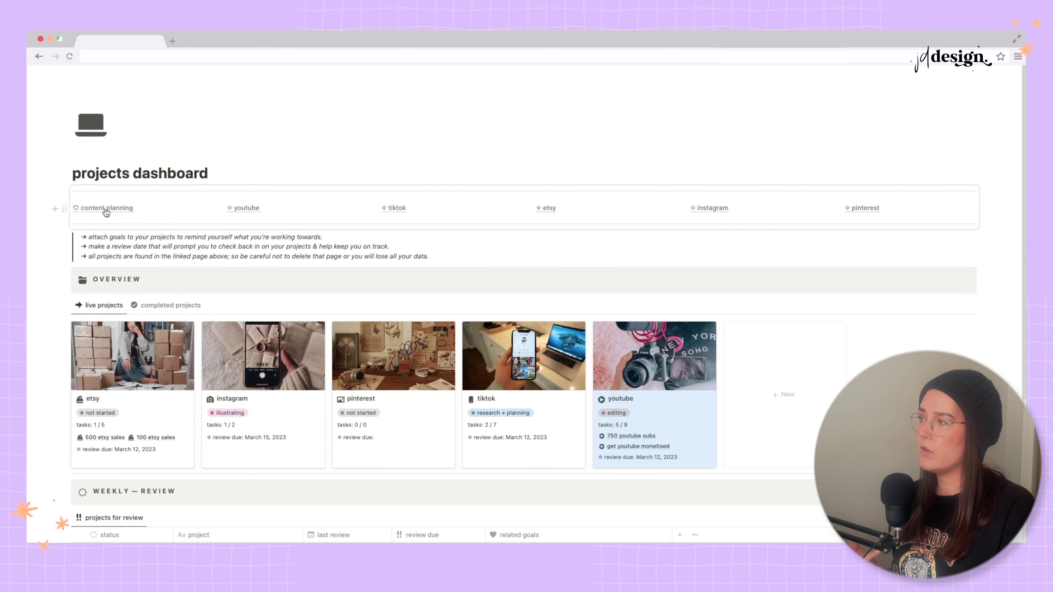
{"action": "mouse_move", "coordinate": [106, 212]}
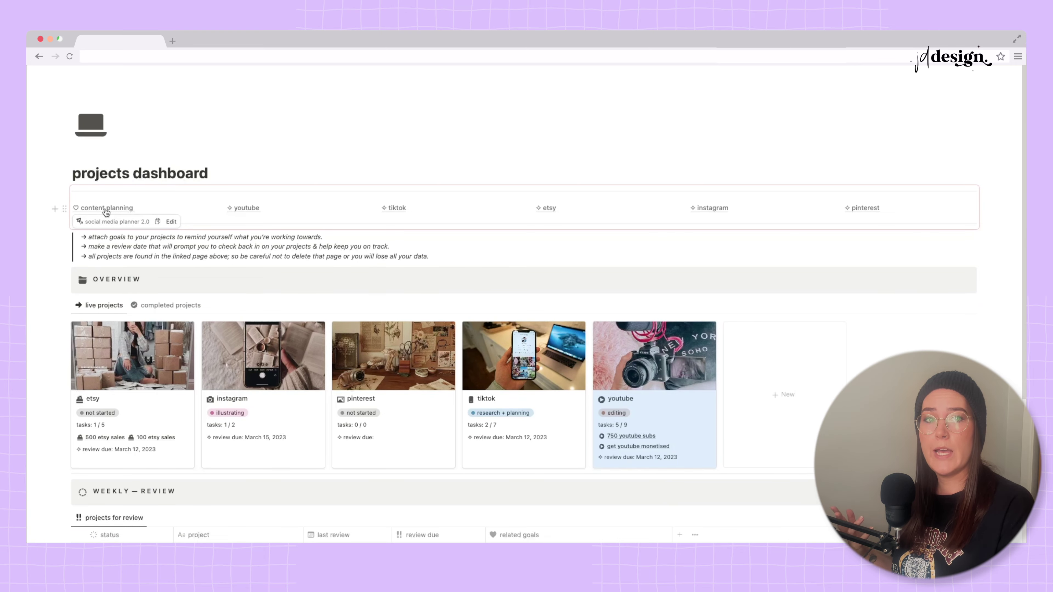
{"action": "left_click", "coordinate": [106, 211]}
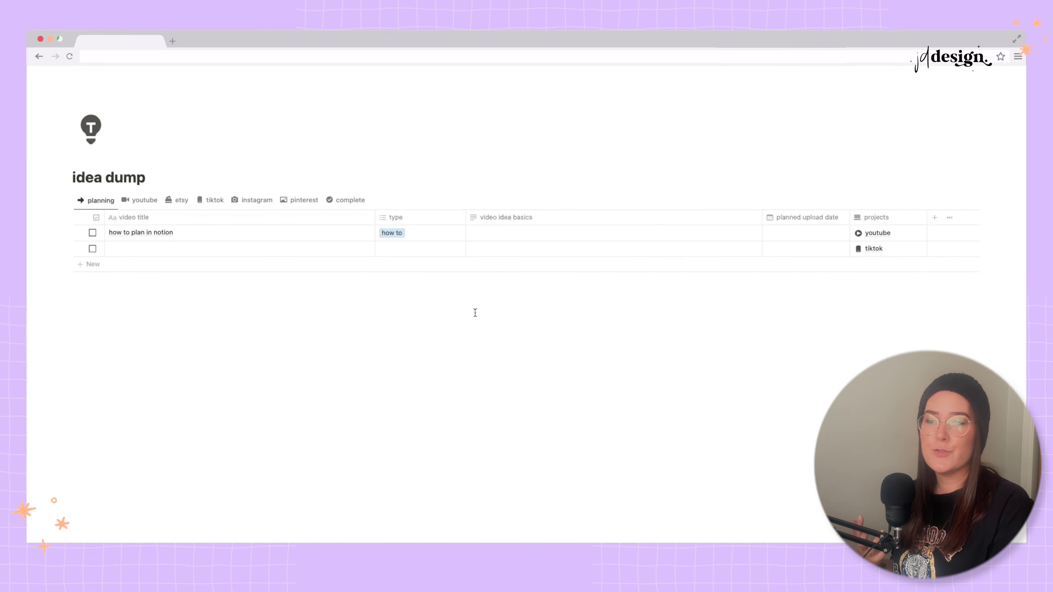
Step: Look through the idea dump's youtube, etsy, tiktok, instagram and complete views and return to planning
{"action": "left_click", "coordinate": [144, 201]}
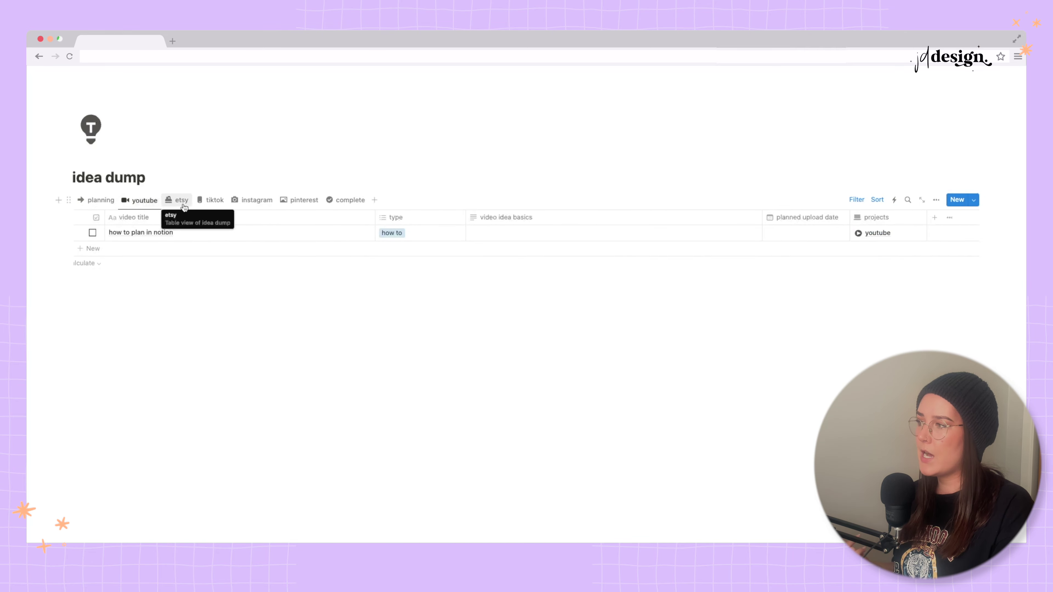
{"action": "left_click", "coordinate": [184, 206]}
{"action": "left_click", "coordinate": [213, 203]}
{"action": "left_click", "coordinate": [256, 206]}
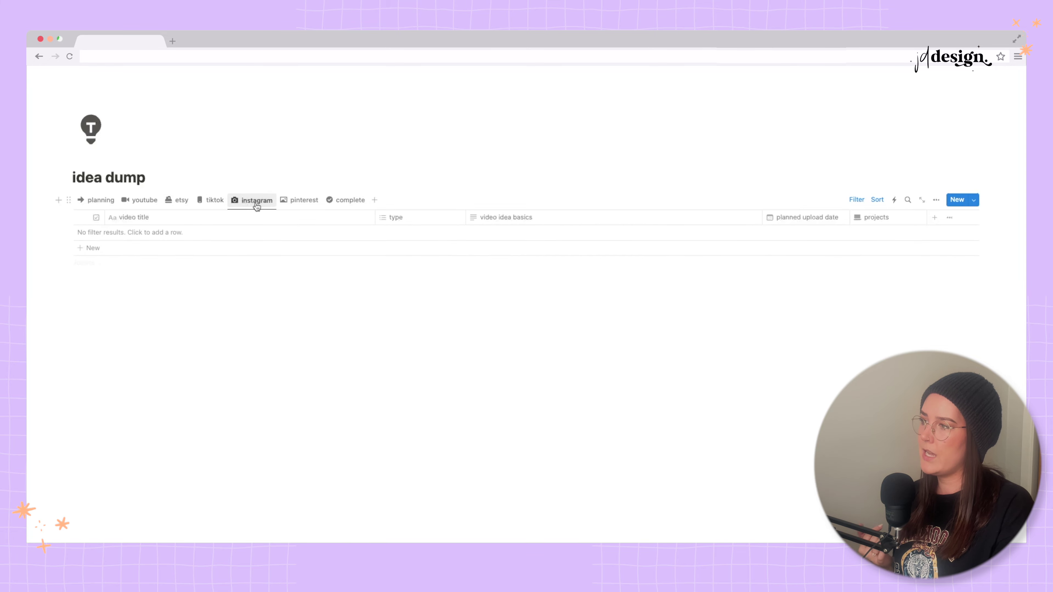
{"action": "left_click", "coordinate": [332, 205]}
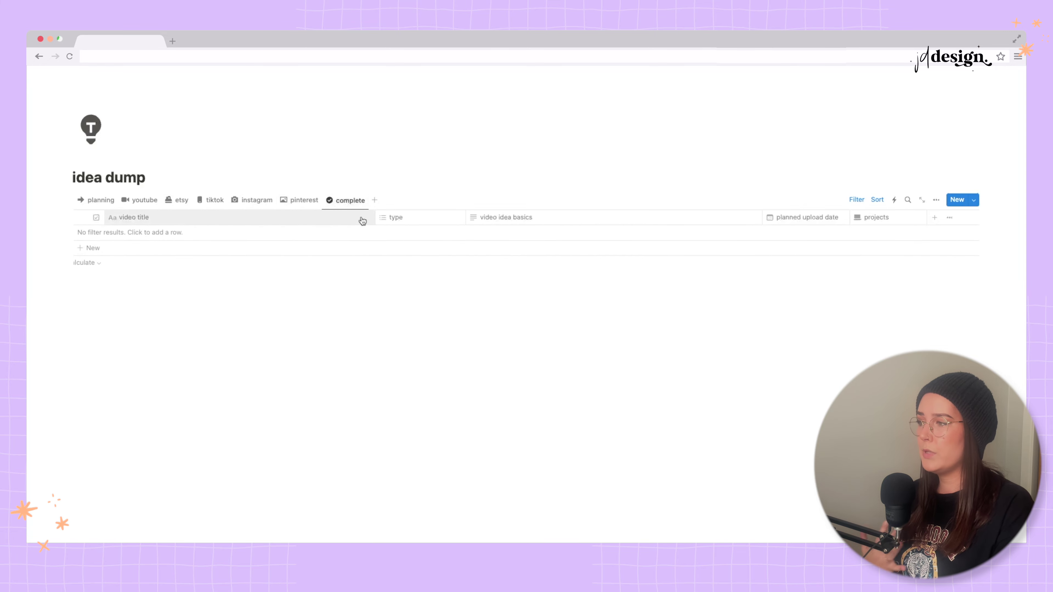
{"action": "left_click", "coordinate": [111, 203]}
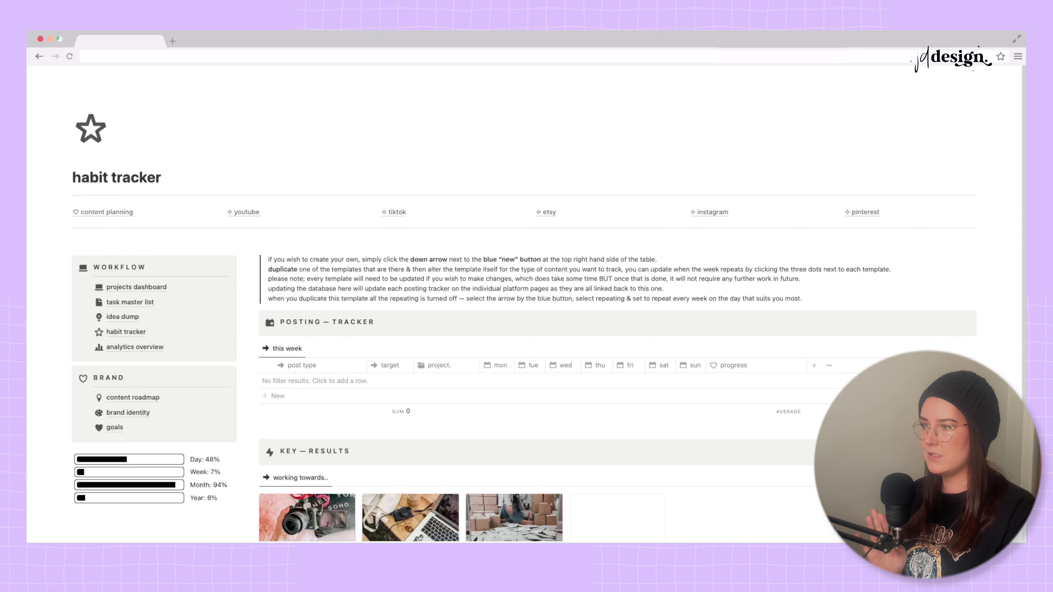
Step: Open the posting tracker's video. template for editing, view its target, project and weekday properties, and close it
{"action": "scroll", "coordinate": [527, 302], "scroll_direction": "down", "scroll_amount": 3}
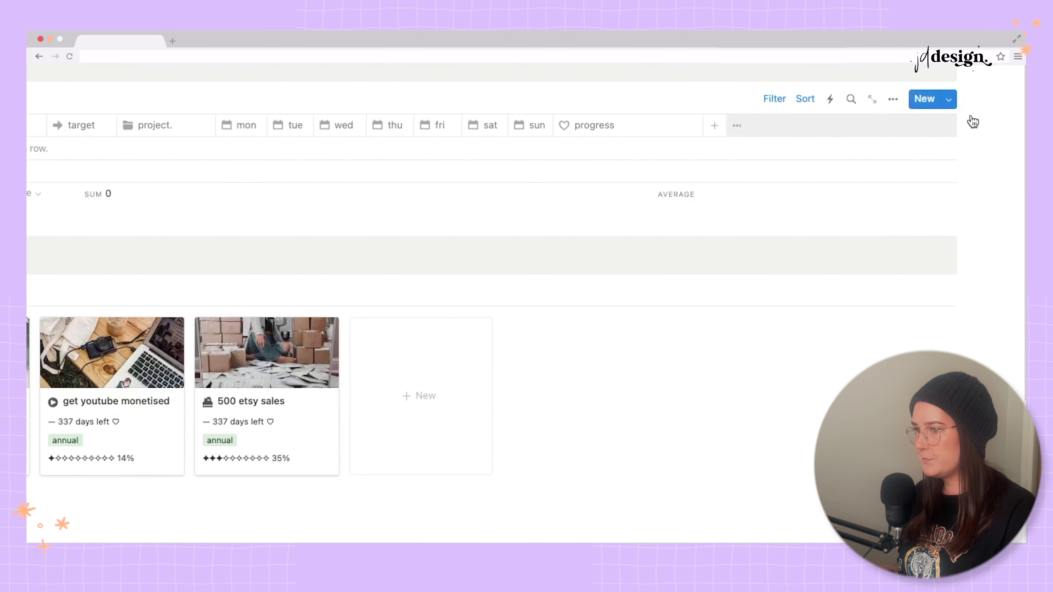
{"action": "left_click", "coordinate": [948, 100]}
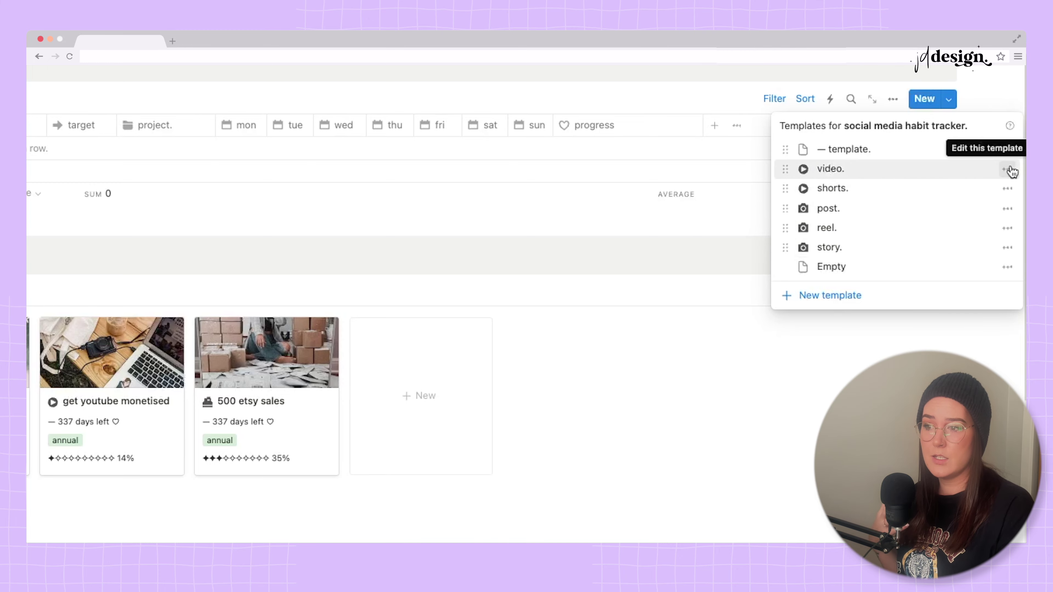
{"action": "left_click", "coordinate": [1008, 169]}
{"action": "left_click", "coordinate": [900, 287]}
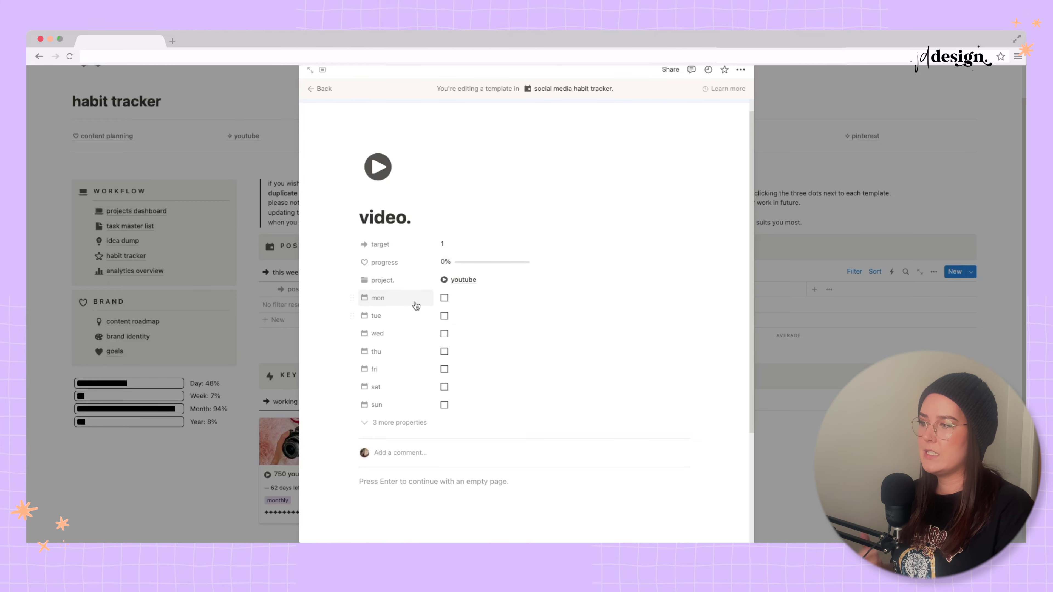
{"action": "left_click", "coordinate": [889, 302]}
Step: Set the posting tracker's video. template to repeat every week
{"action": "left_click", "coordinate": [971, 271]}
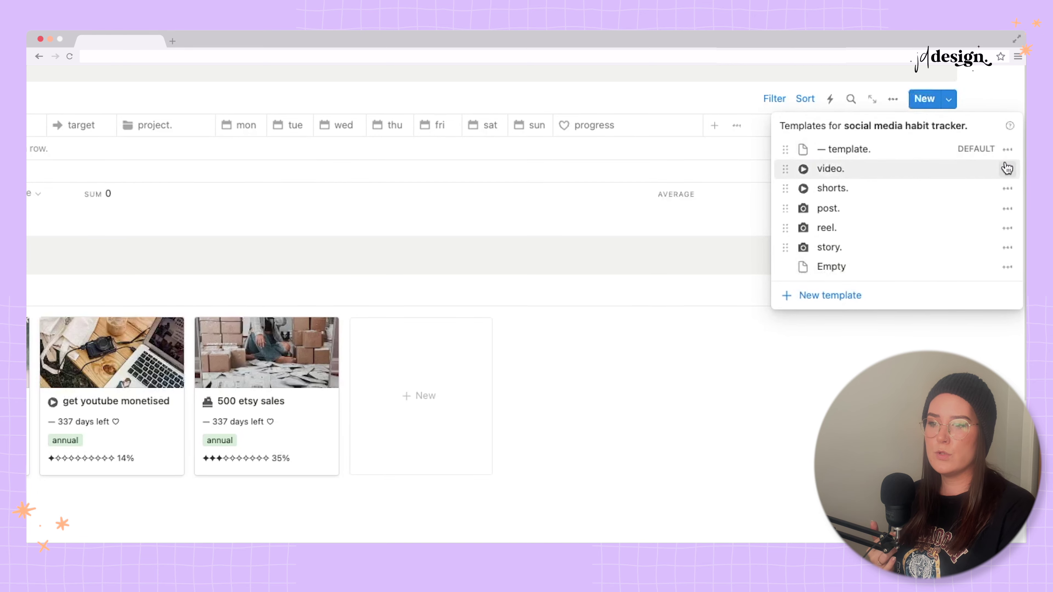
{"action": "left_click", "coordinate": [1007, 186]}
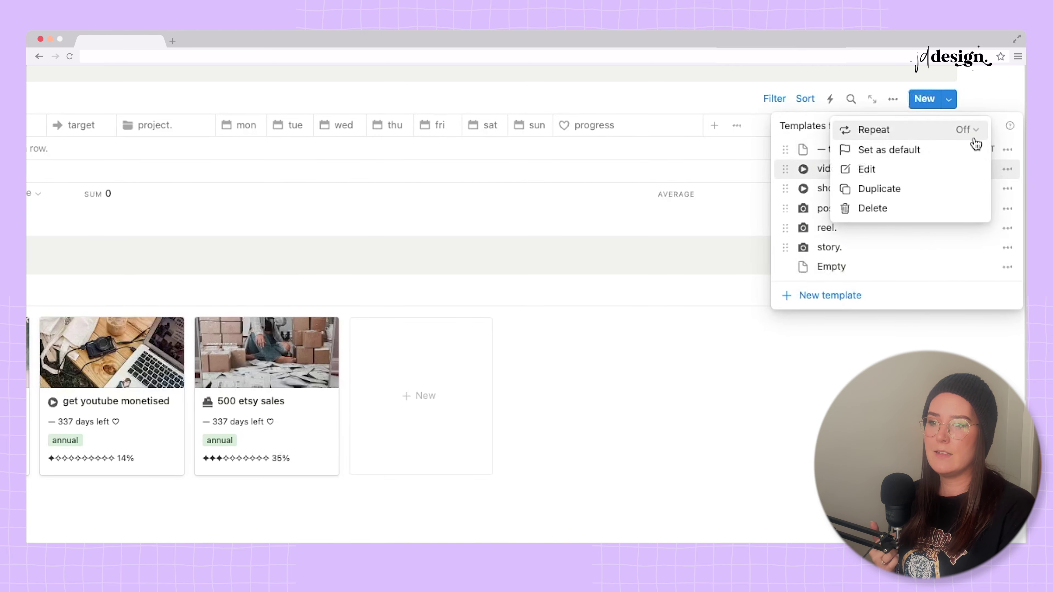
{"action": "left_click", "coordinate": [970, 131]}
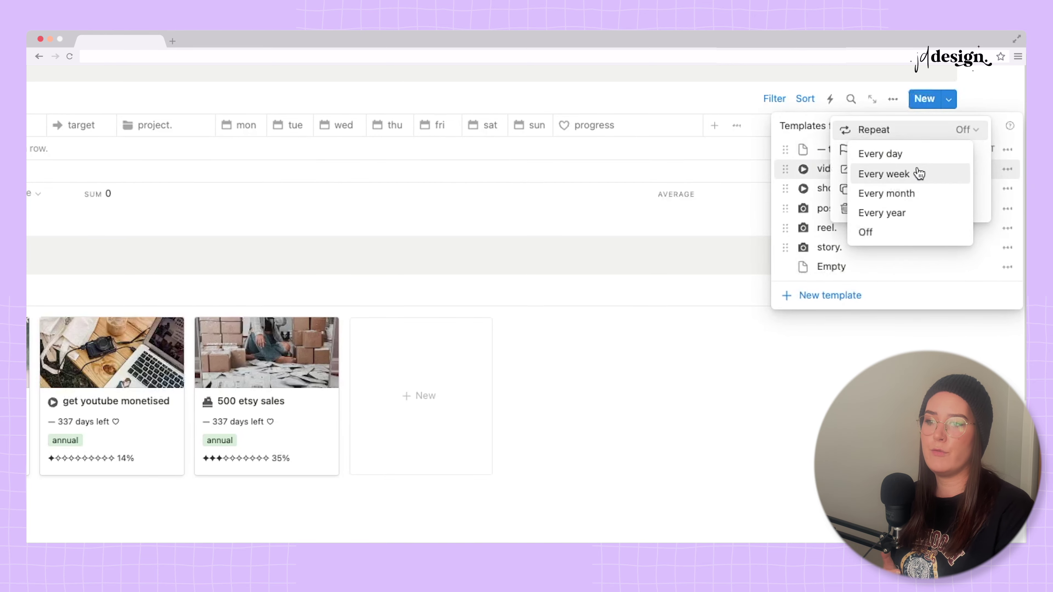
{"action": "left_click", "coordinate": [919, 174]}
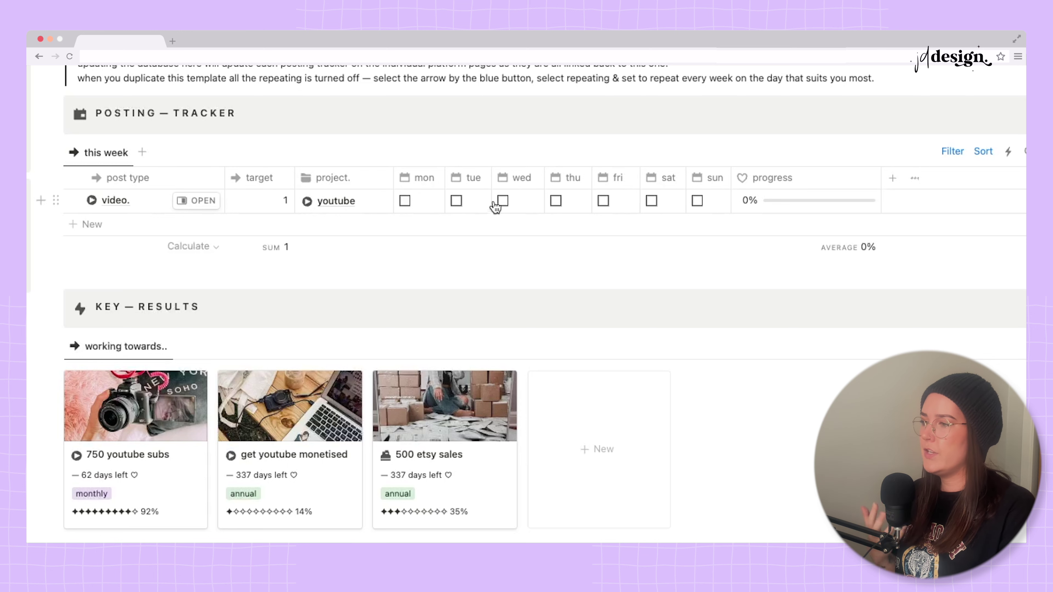
Step: Check off Friday for the video. entry in the posting tracker and add a post. entry from its template
{"action": "left_click", "coordinate": [604, 201]}
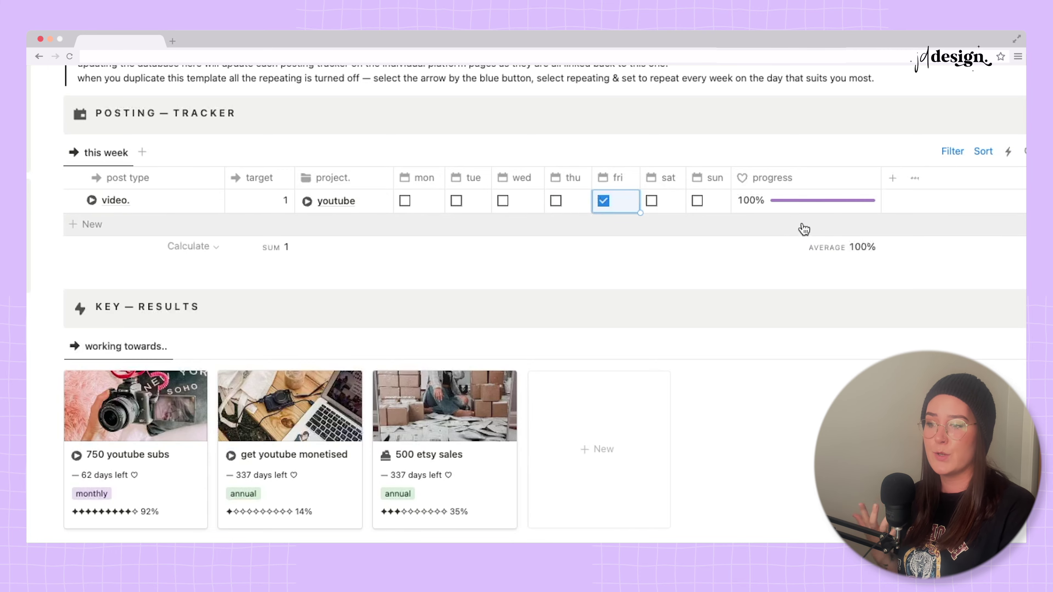
{"action": "left_click", "coordinate": [971, 272]}
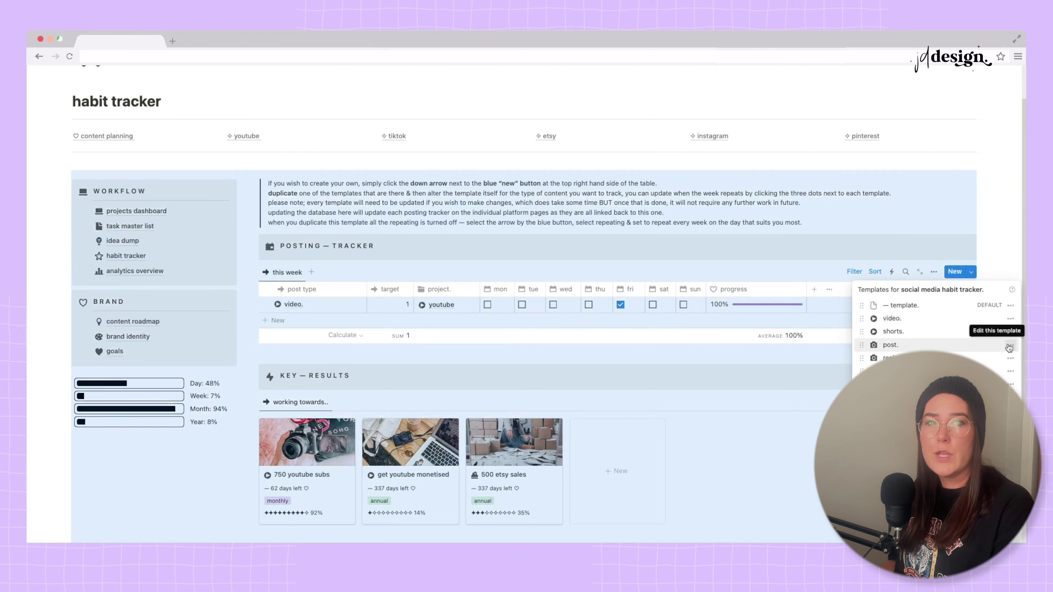
{"action": "left_click", "coordinate": [913, 345]}
{"action": "left_click", "coordinate": [734, 365]}
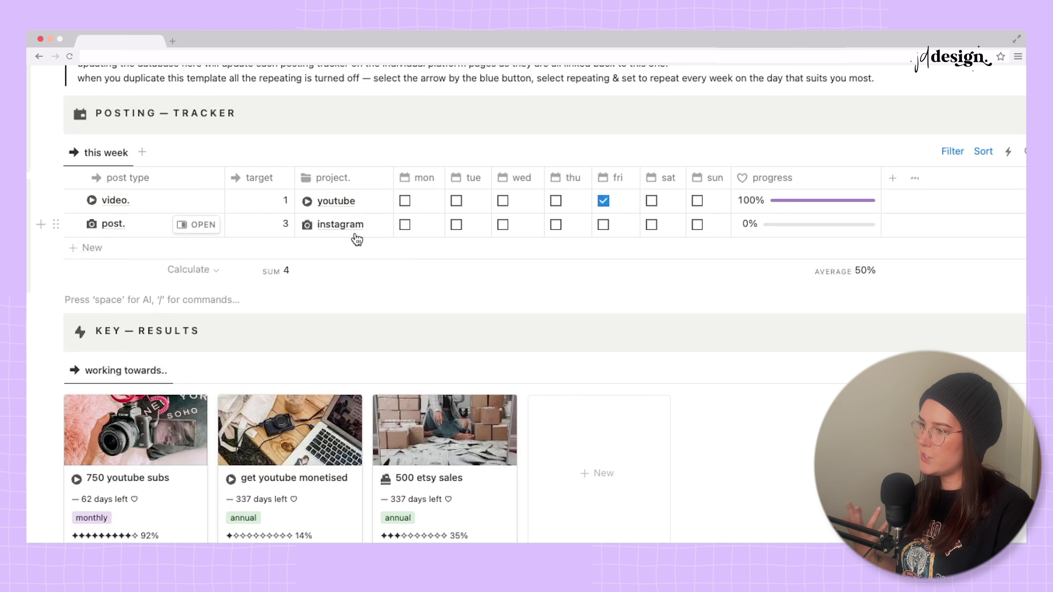
Step: Check off Monday, Thursday and Saturday for the post. entry in the posting tracker
{"action": "left_click", "coordinate": [405, 226]}
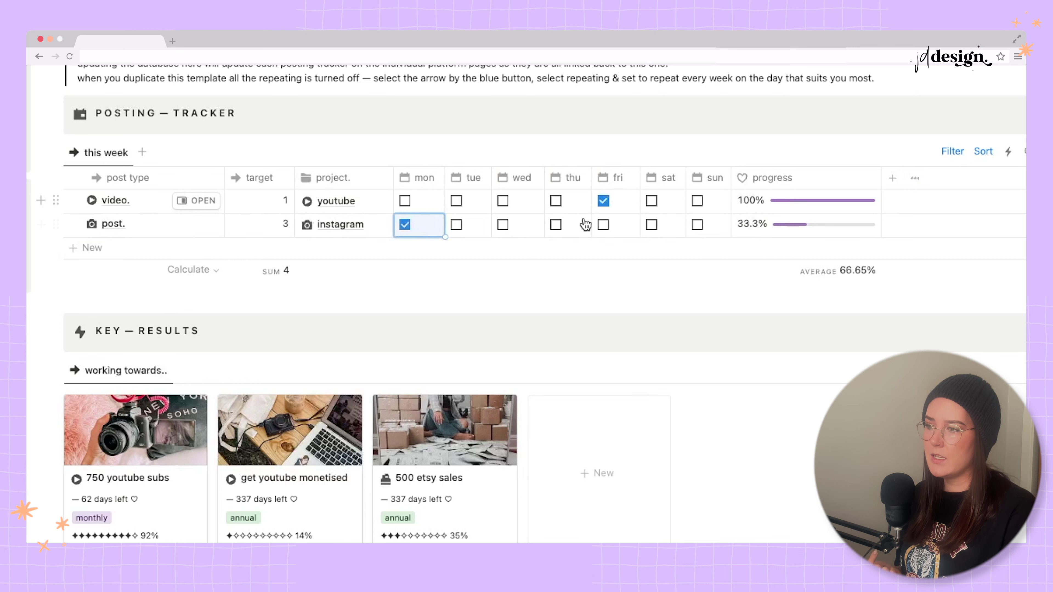
{"action": "left_click", "coordinate": [556, 224]}
{"action": "left_click", "coordinate": [652, 225]}
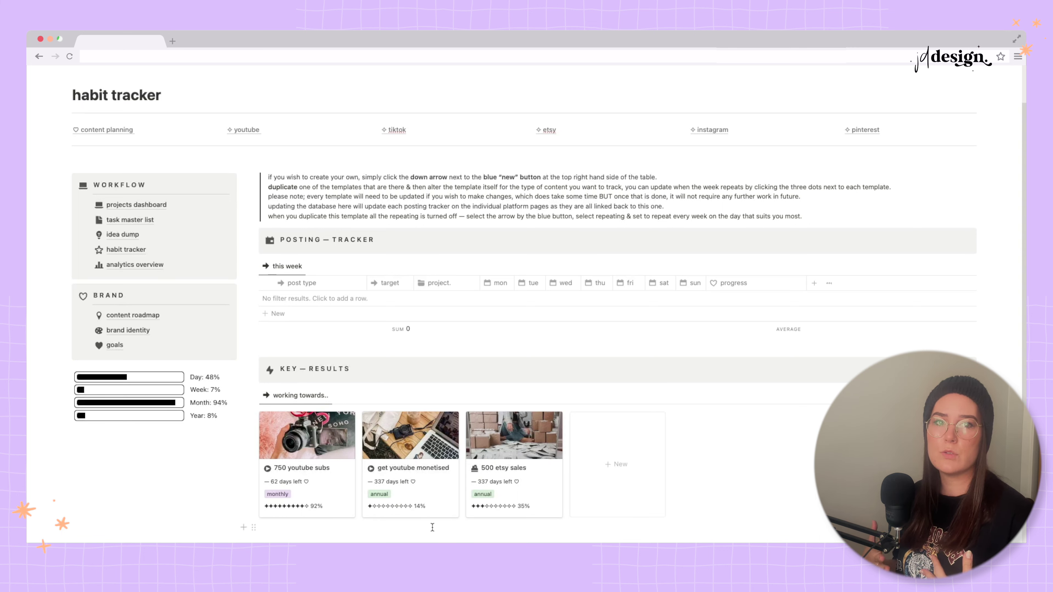
Step: Open the analytics overview page and look through its youtube, etsy, tiktok and instagram monthly metric tables
{"action": "mouse_move", "coordinate": [123, 268]}
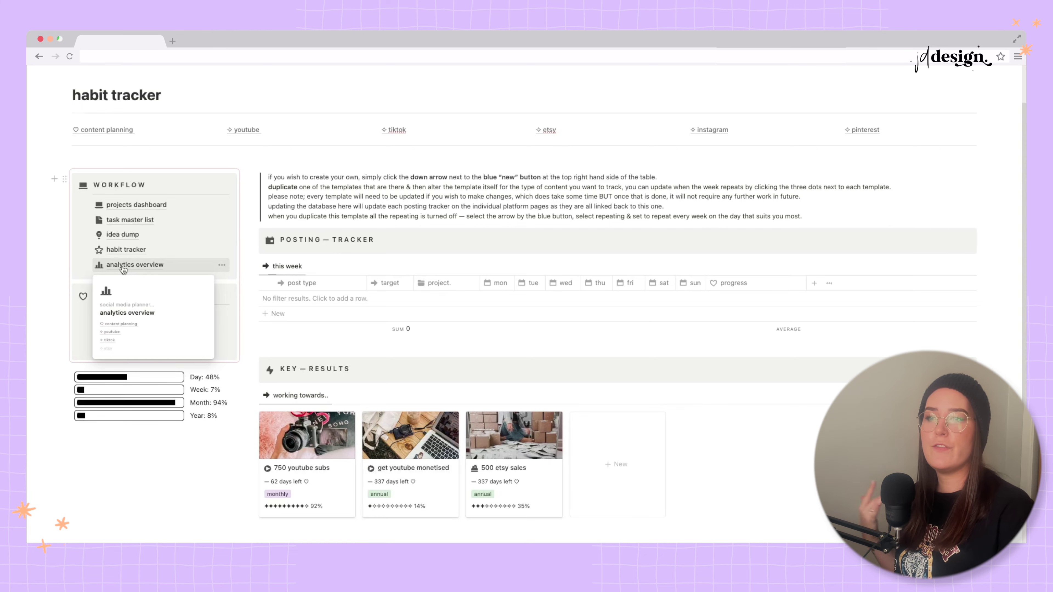
{"action": "left_click", "coordinate": [123, 266]}
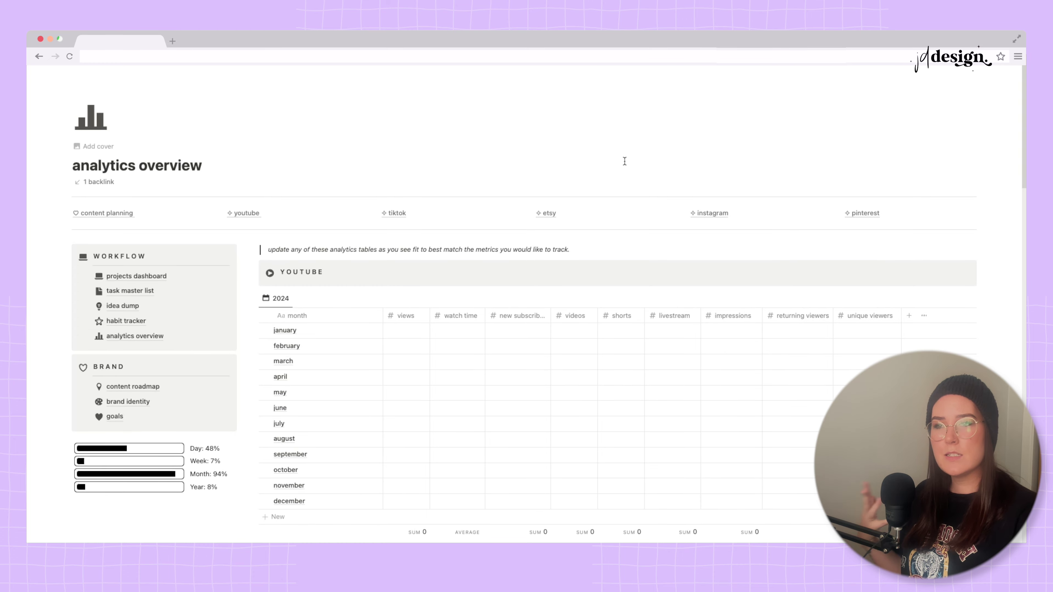
{"action": "scroll", "coordinate": [625, 161], "scroll_direction": "down", "scroll_amount": 2}
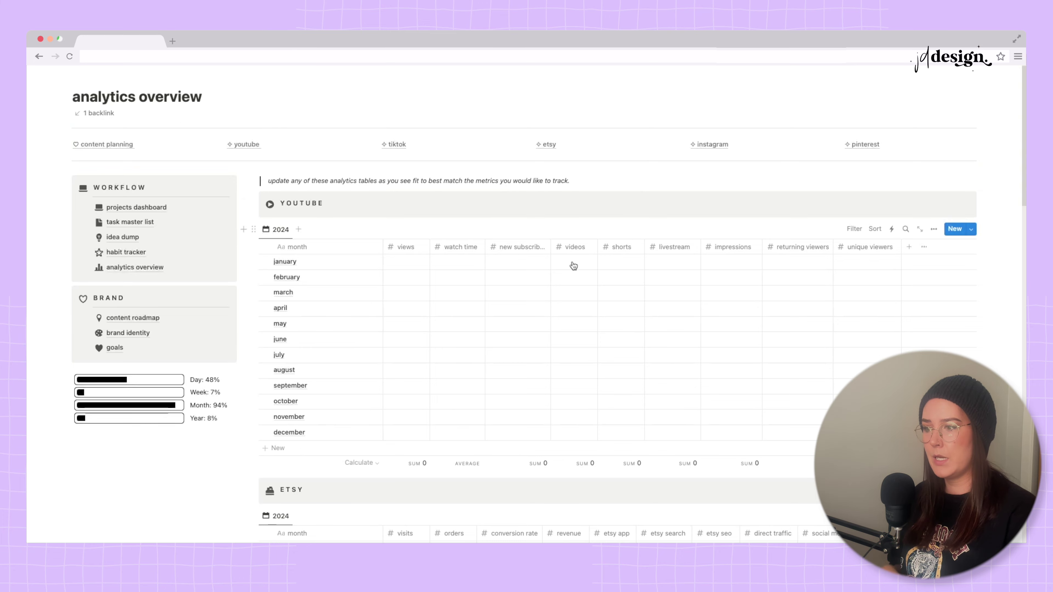
{"action": "scroll", "coordinate": [539, 261], "scroll_direction": "down", "scroll_amount": 3}
{"action": "scroll", "coordinate": [585, 317], "scroll_direction": "down", "scroll_amount": 6}
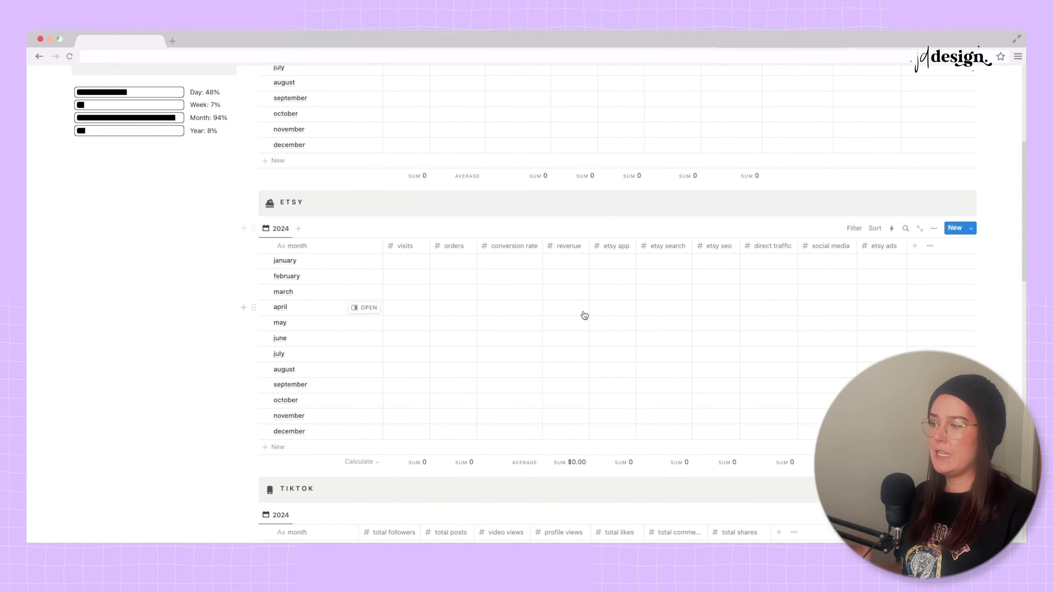
{"action": "scroll", "coordinate": [585, 318], "scroll_direction": "down", "scroll_amount": 12}
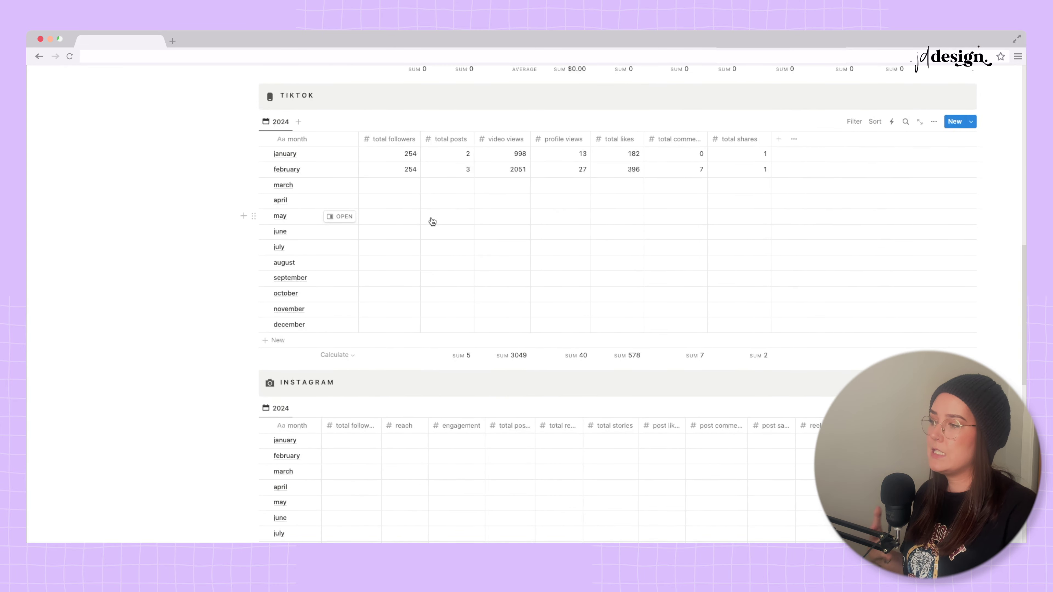
{"action": "scroll", "coordinate": [531, 251], "scroll_direction": "up", "scroll_amount": 7}
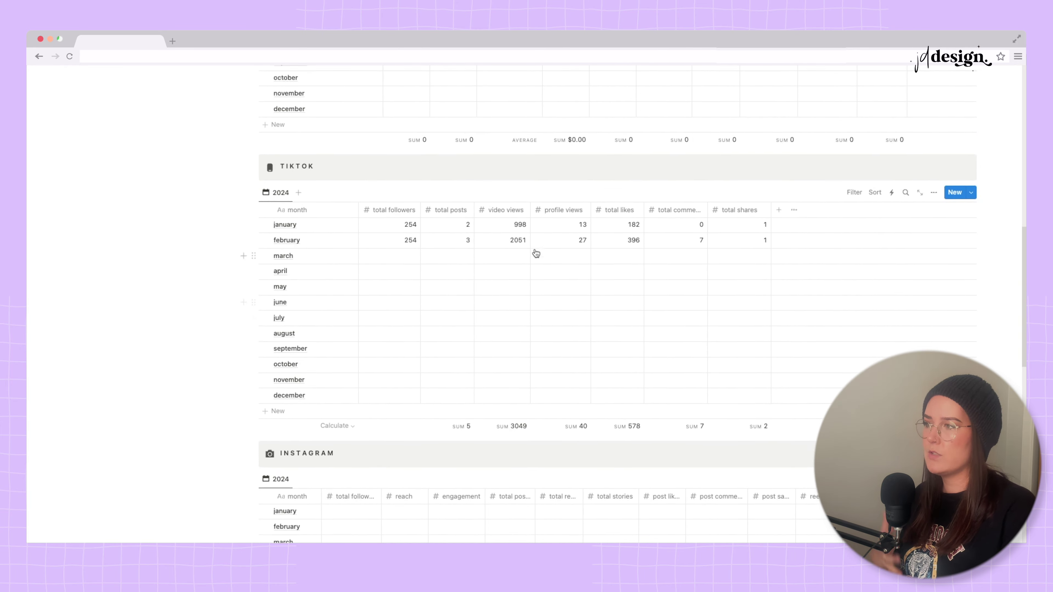
{"action": "scroll", "coordinate": [531, 258], "scroll_direction": "up", "scroll_amount": 4}
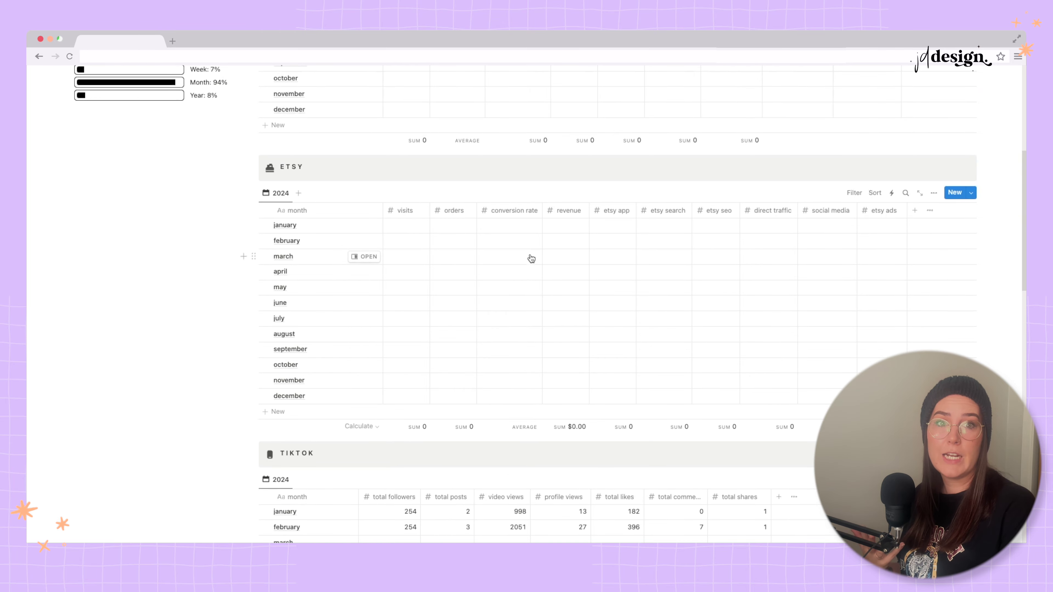
{"action": "scroll", "coordinate": [278, 481], "scroll_direction": "up", "scroll_amount": 12}
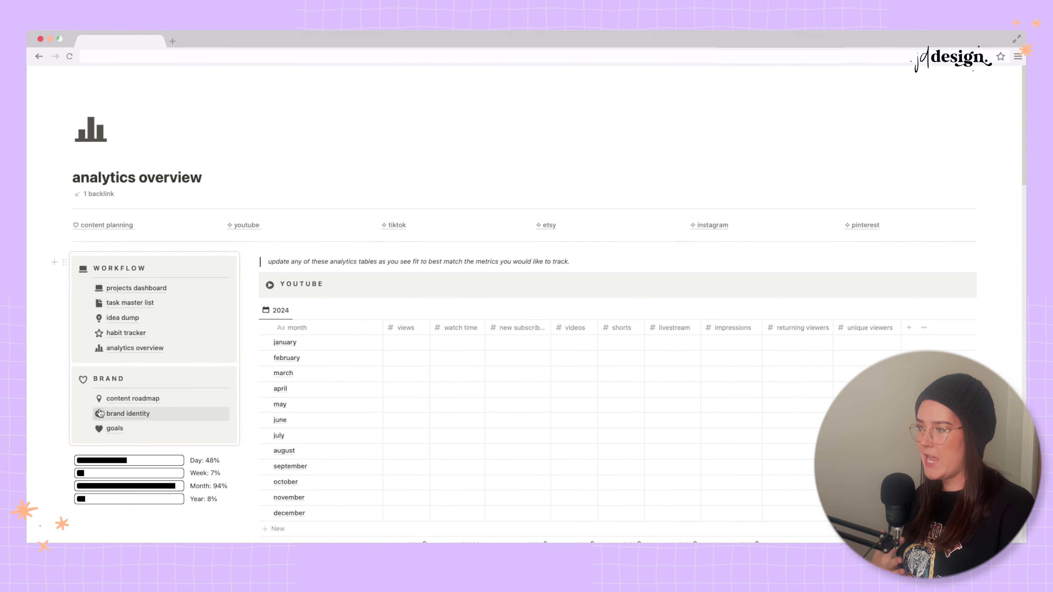
Step: Open the content roadmap page and expand the phase one goals, including the passive income streams list
{"action": "left_click", "coordinate": [125, 399]}
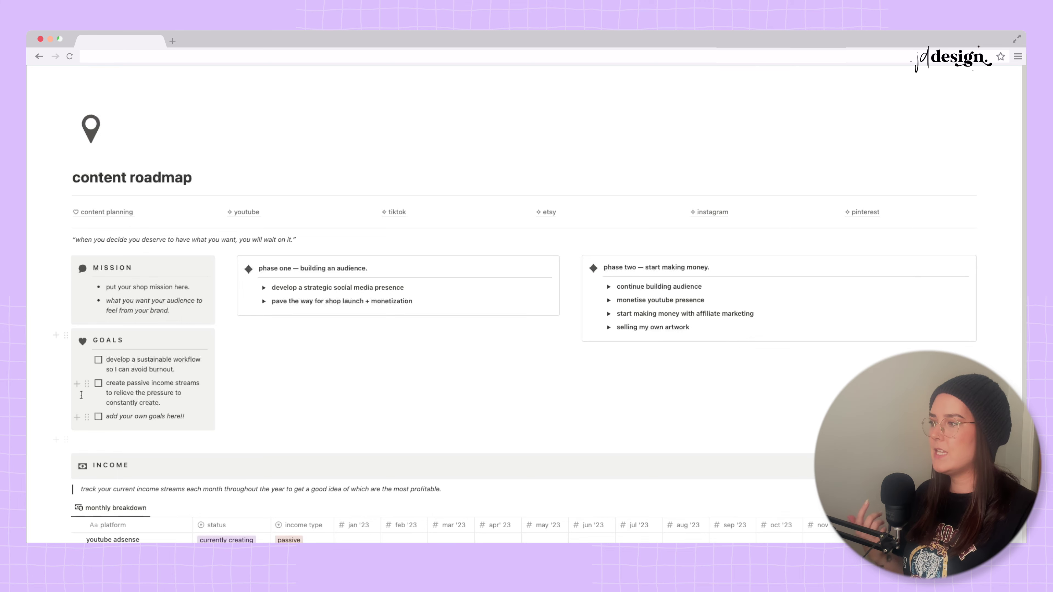
{"action": "left_click", "coordinate": [264, 288]}
{"action": "left_click", "coordinate": [264, 437]}
{"action": "left_click", "coordinate": [277, 424]}
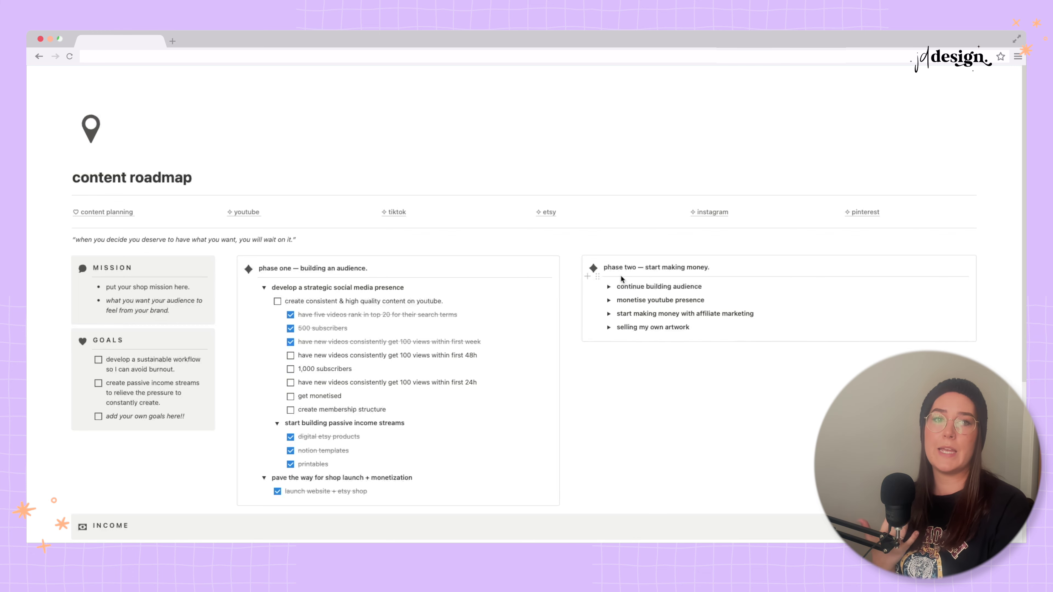
Step: Expand all four phase two goals on the content roadmap and look through their checklists
{"action": "left_click", "coordinate": [610, 328]}
{"action": "left_click", "coordinate": [610, 314]}
{"action": "left_click", "coordinate": [610, 300]}
{"action": "left_click", "coordinate": [609, 287]}
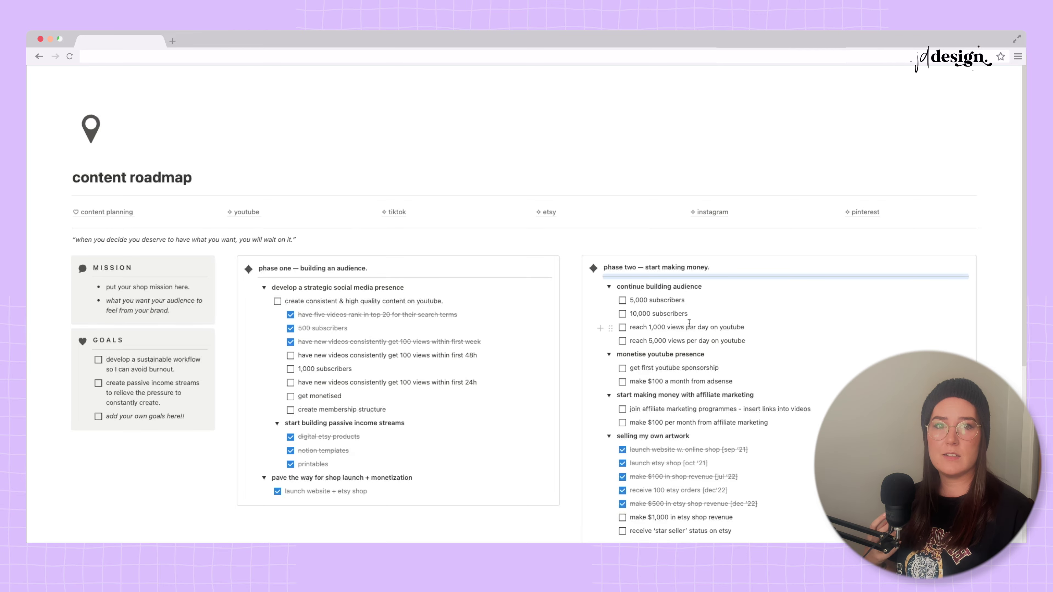
{"action": "scroll", "coordinate": [689, 322], "scroll_direction": "down", "scroll_amount": 7}
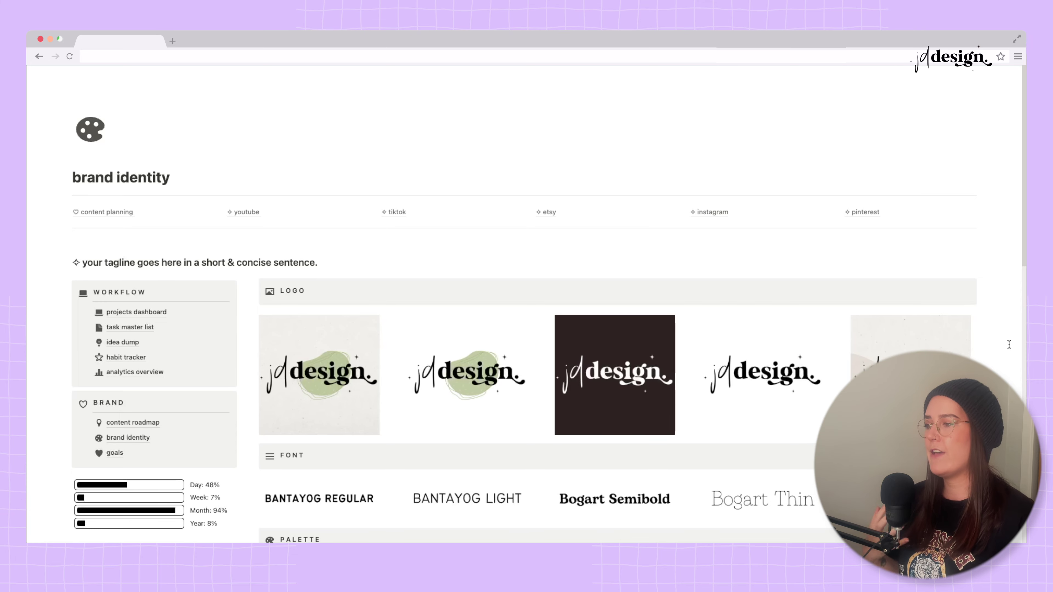
Step: Look through the brand identity page's logo, font, palette, identity, inspo and results sections
{"action": "scroll", "coordinate": [1009, 344], "scroll_direction": "down", "scroll_amount": 5}
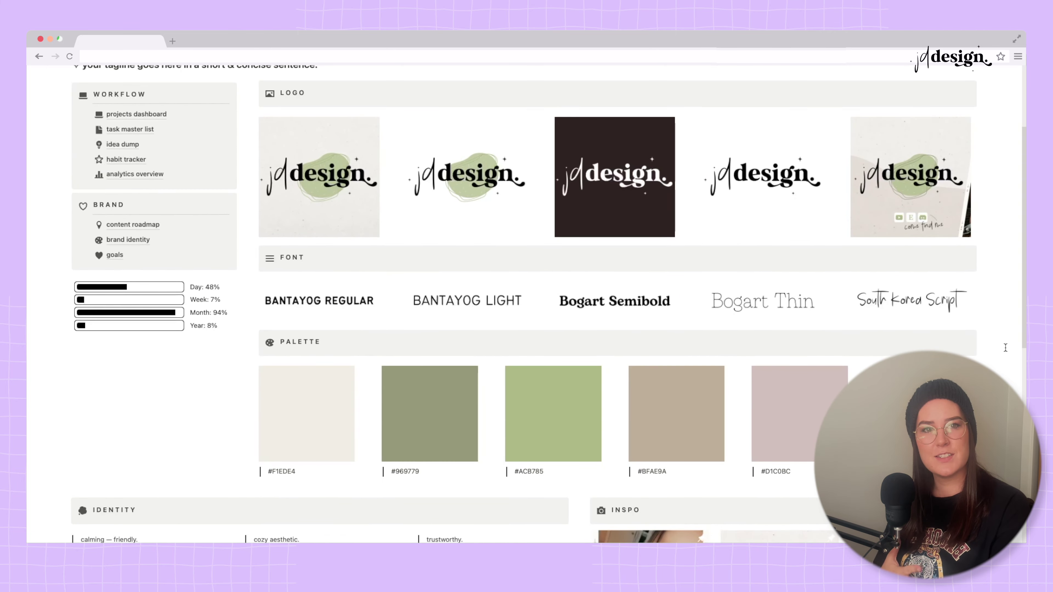
{"action": "scroll", "coordinate": [972, 340], "scroll_direction": "down", "scroll_amount": 5}
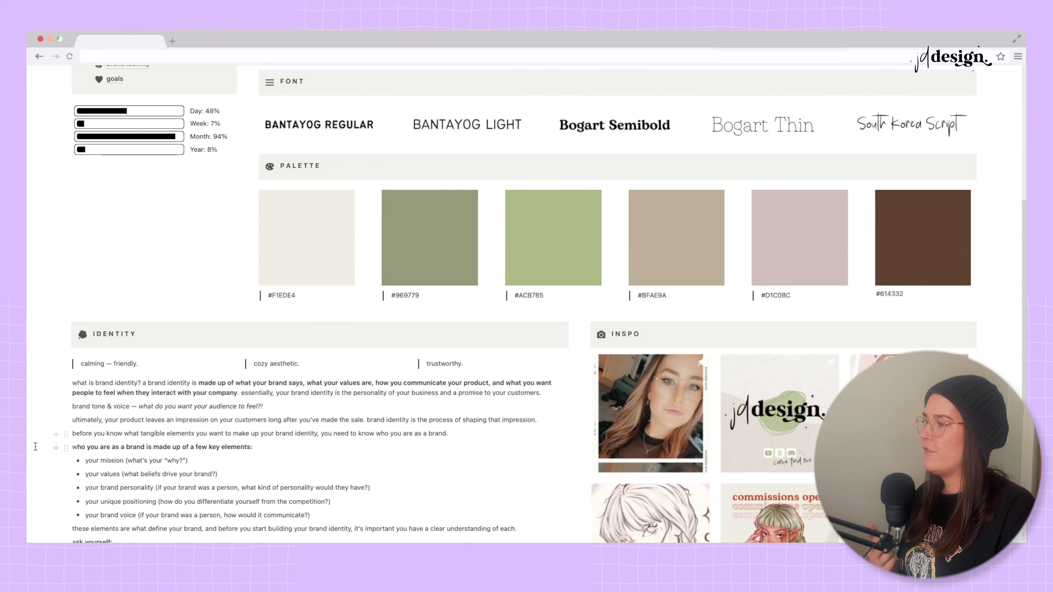
{"action": "scroll", "coordinate": [141, 411], "scroll_direction": "down", "scroll_amount": 3}
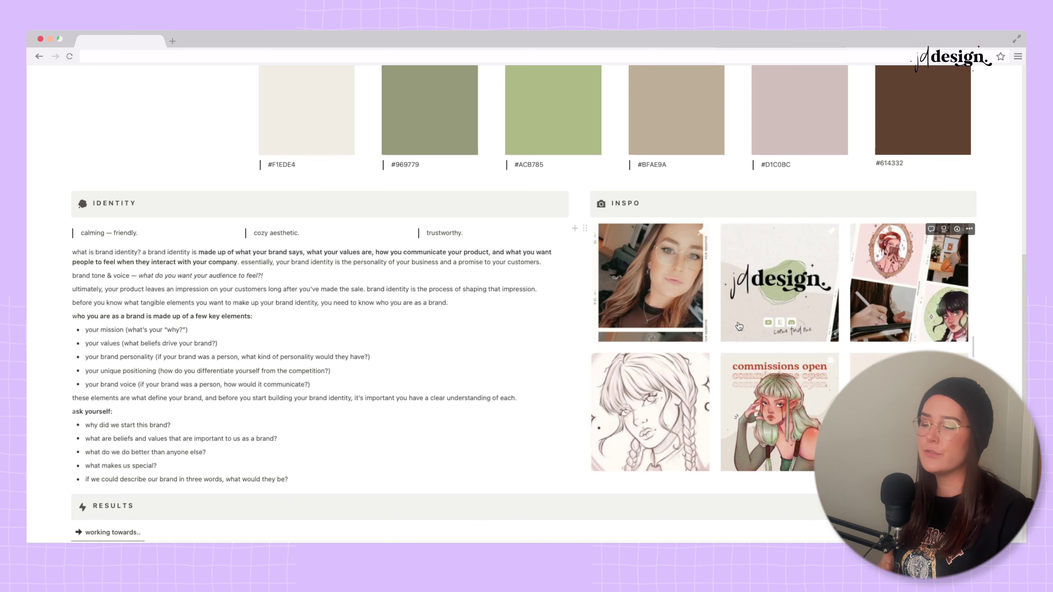
{"action": "scroll", "coordinate": [740, 327], "scroll_direction": "down", "scroll_amount": 3}
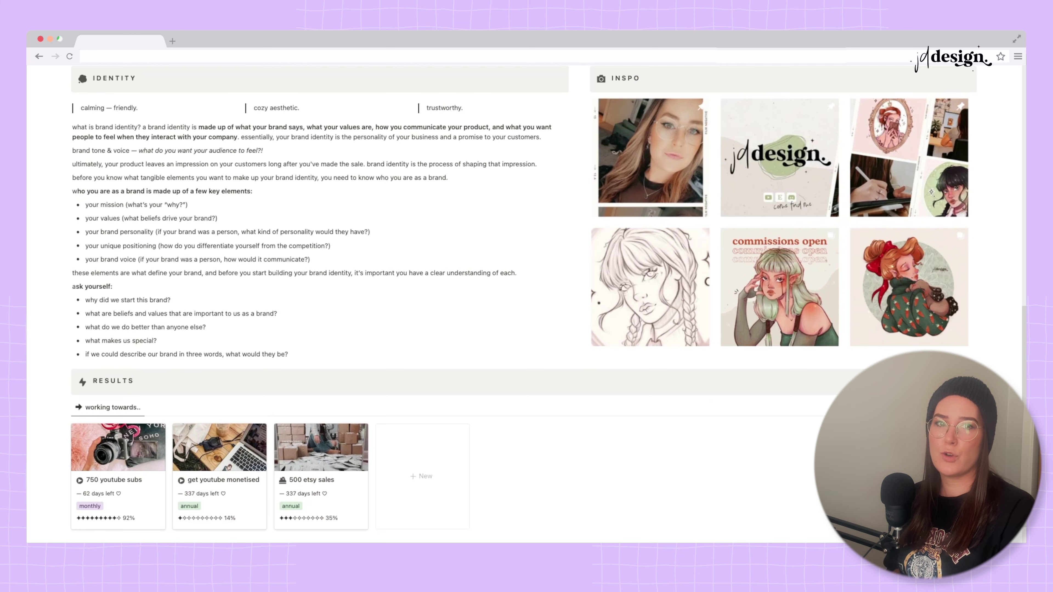
Step: Open the goals page and create an entry titled "new goal"
{"action": "scroll", "coordinate": [344, 511], "scroll_direction": "up", "scroll_amount": 10}
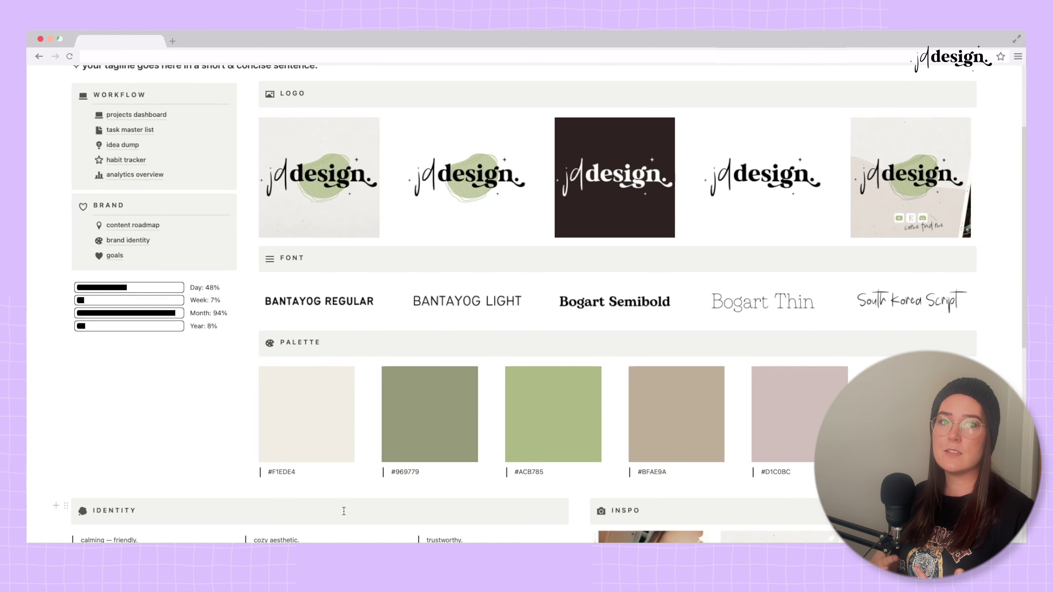
{"action": "left_click", "coordinate": [115, 255]}
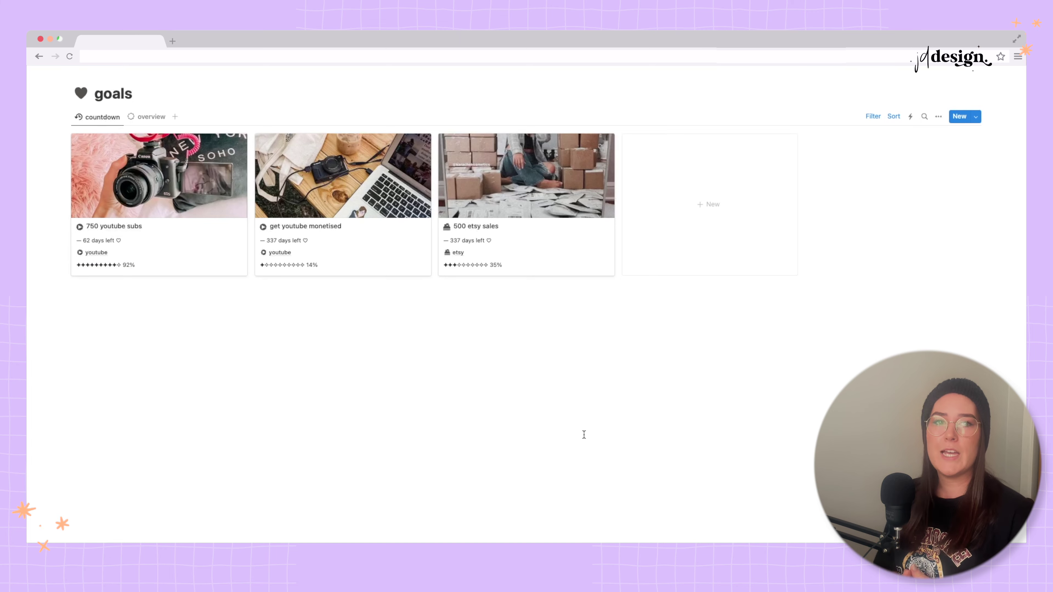
{"action": "left_click", "coordinate": [691, 218]}
{"action": "type", "text": "new goal"}
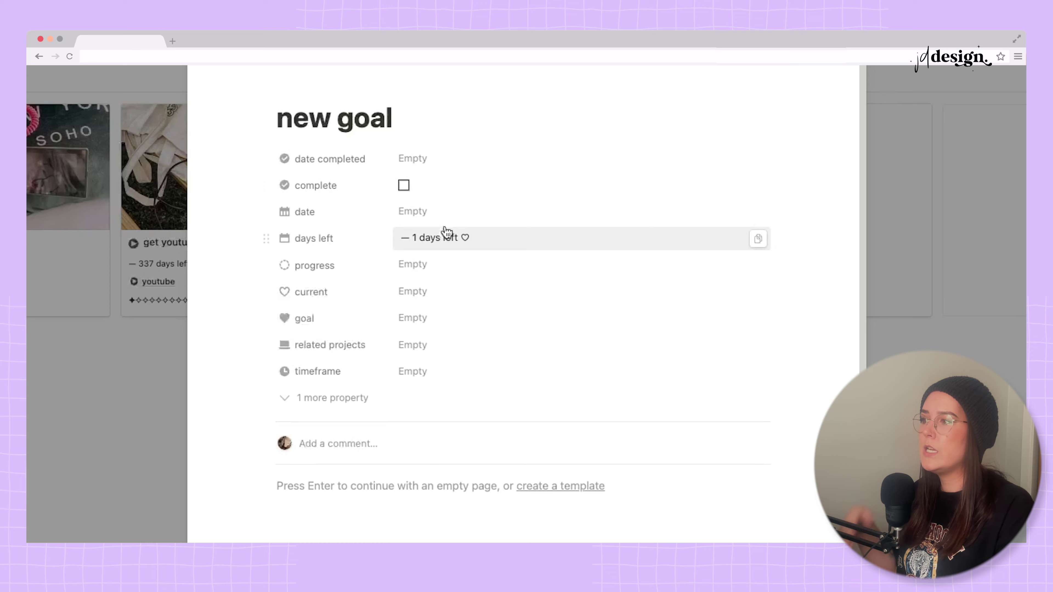
Step: Set the new goal's date to January 31, 2024
{"action": "left_click", "coordinate": [441, 214]}
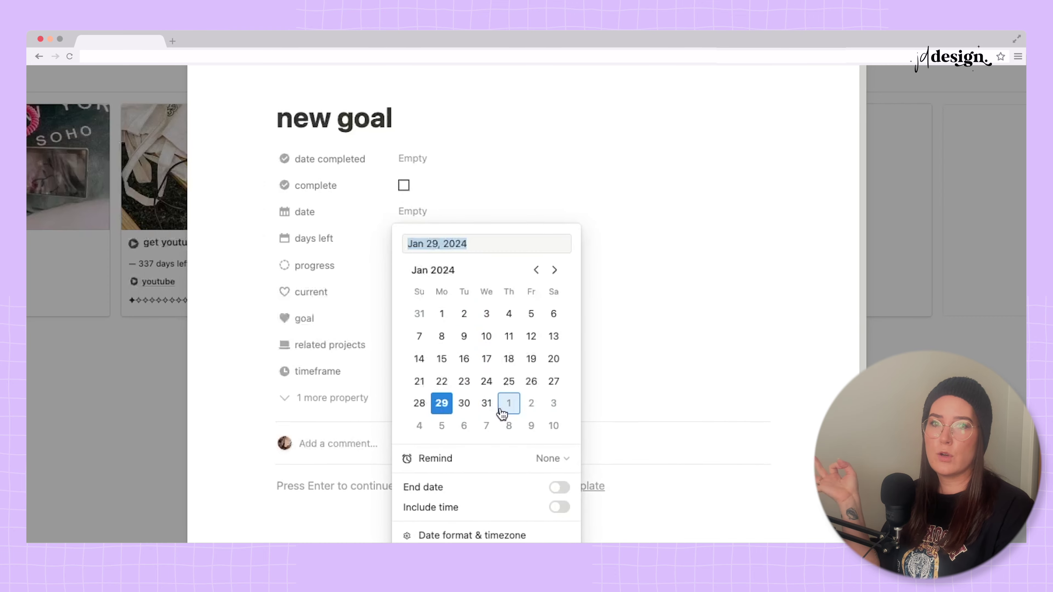
{"action": "left_click", "coordinate": [483, 402]}
{"action": "left_click", "coordinate": [678, 246]}
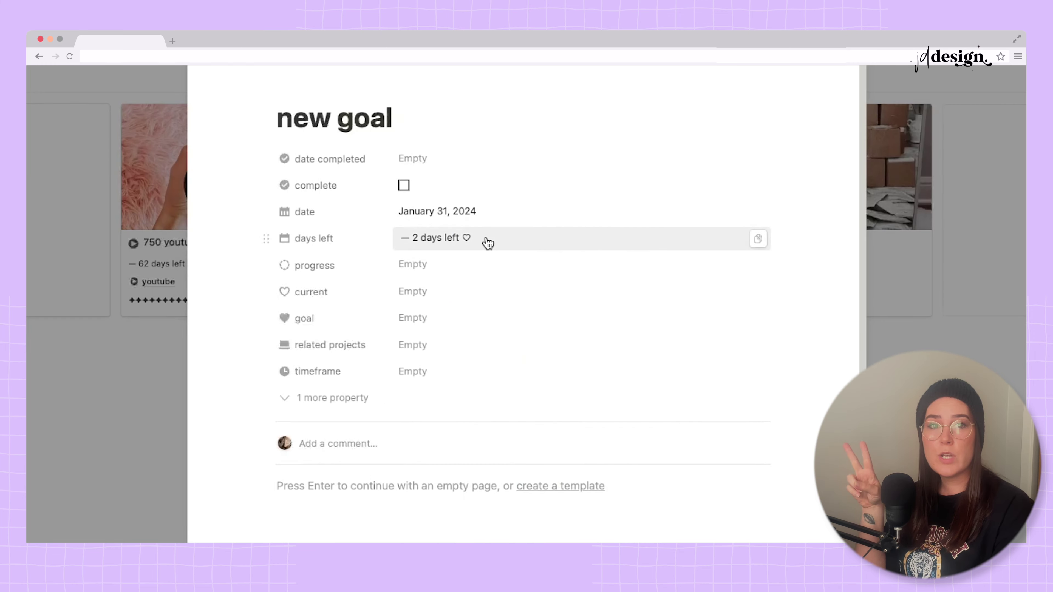
Step: Rename the new goal to "get 500 subscribers"
{"action": "left_click", "coordinate": [353, 120]}
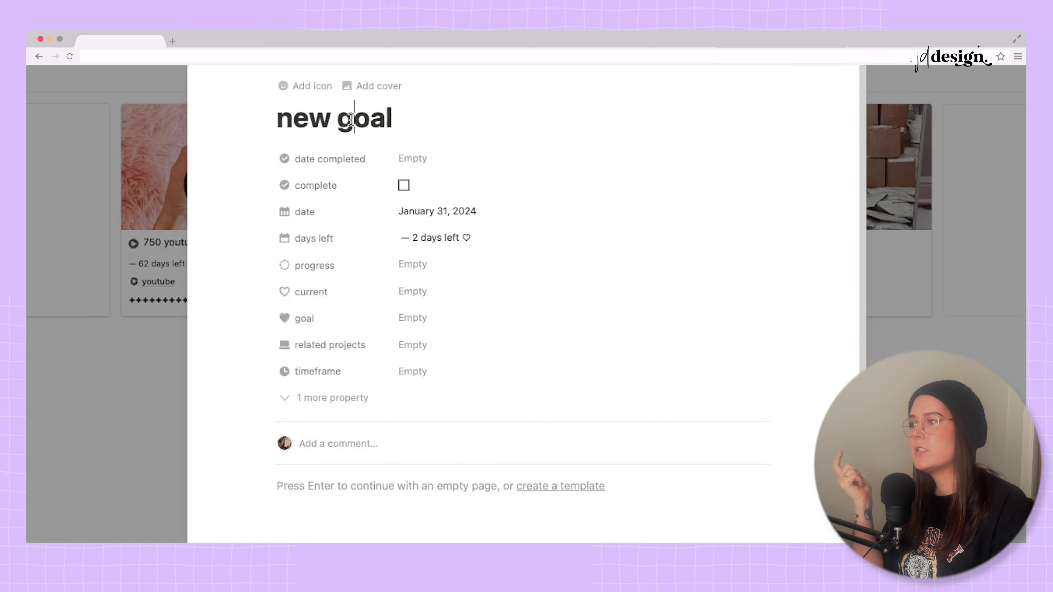
{"action": "triple_click", "coordinate": [352, 119]}
{"action": "type", "text": "get "}
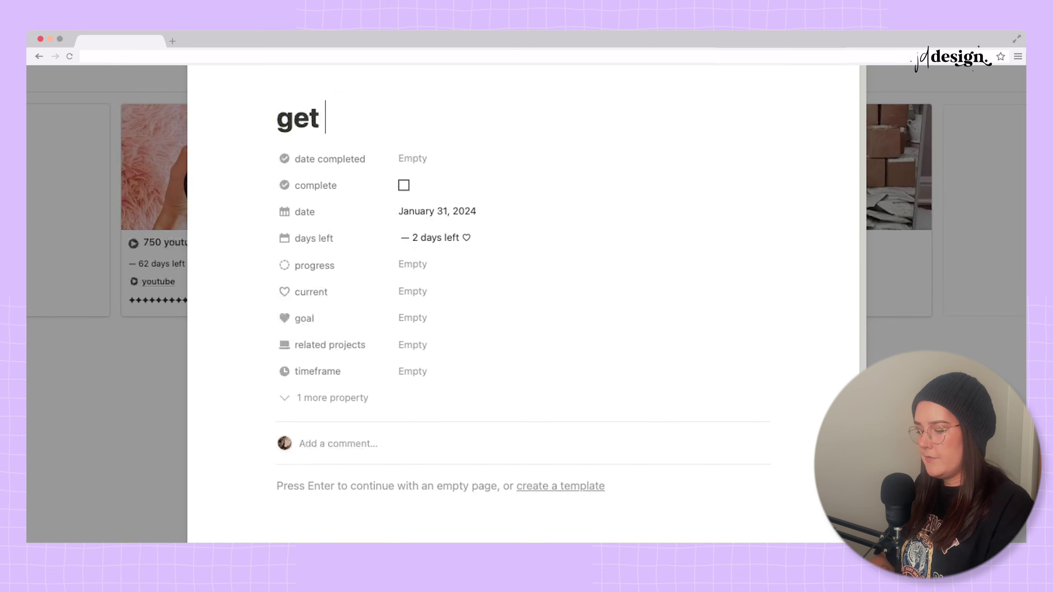
{"action": "type", "text": "500 subscriber"}
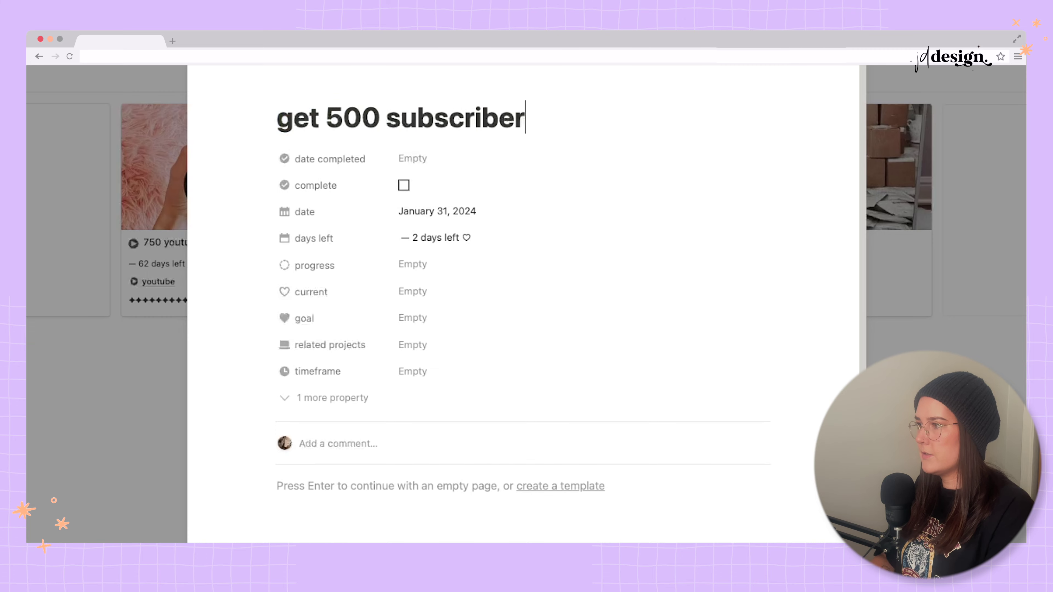
{"action": "type", "text": "s"}
Step: Set the subscriber goal's target to 500 and its current value to 350
{"action": "left_click", "coordinate": [431, 309]}
{"action": "type", "text": "500"}
{"action": "key", "text": "Return"}
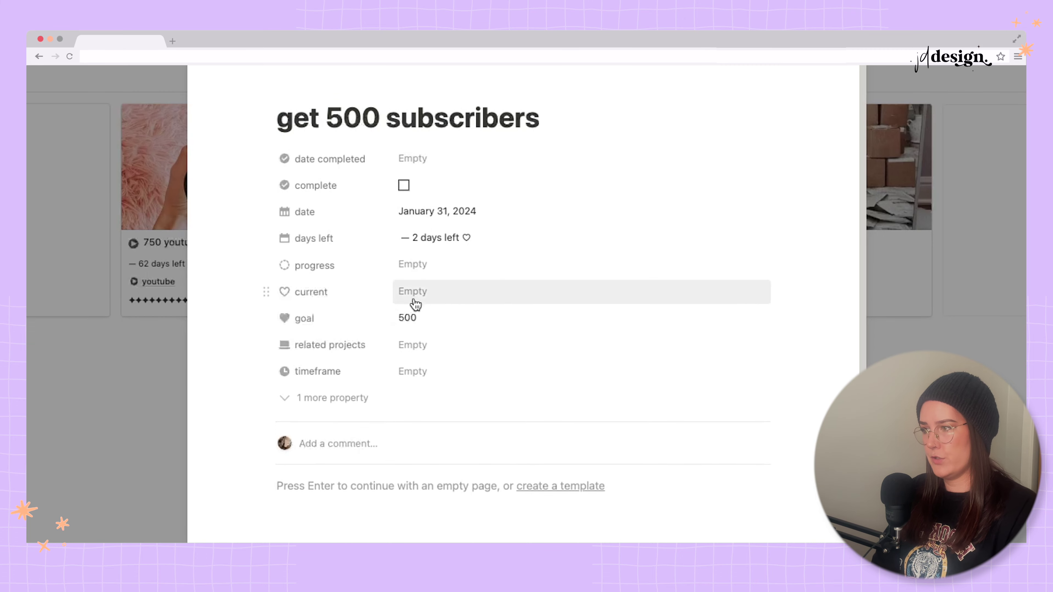
{"action": "left_click", "coordinate": [414, 298]}
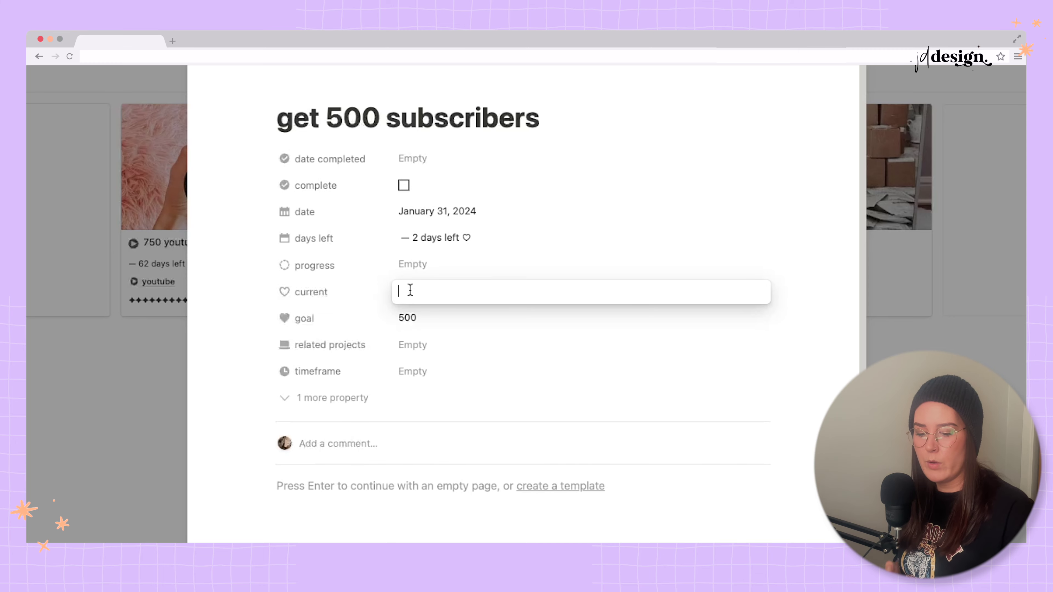
{"action": "type", "text": "350"}
{"action": "key", "text": "Return"}
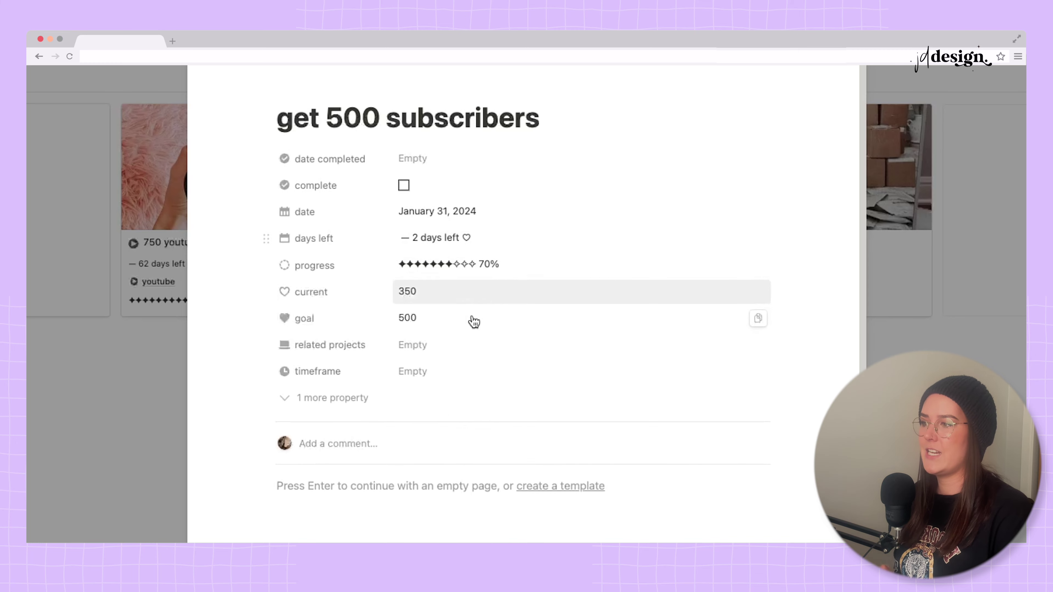
Step: View the related projects choices for the subscriber goal without linking one, and open its timeframe property
{"action": "left_click", "coordinate": [452, 345]}
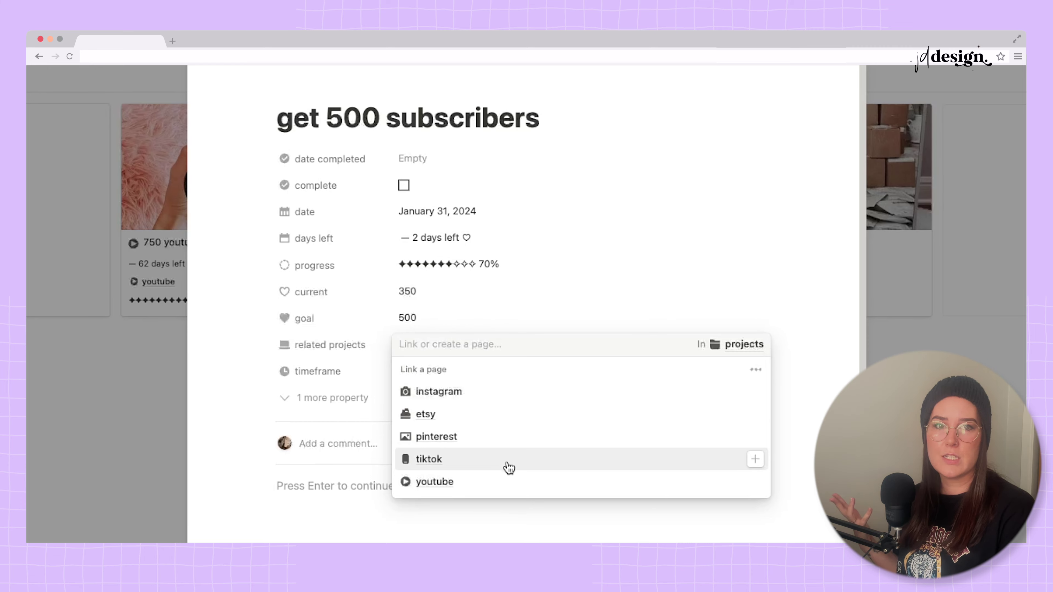
{"action": "left_click", "coordinate": [710, 258]}
{"action": "left_click", "coordinate": [432, 372]}
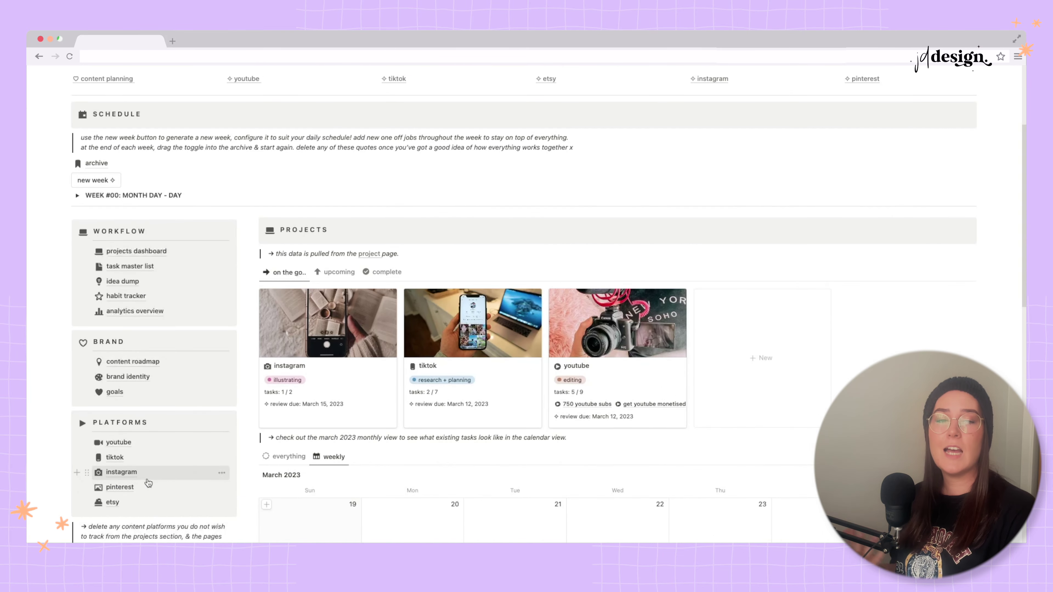
Step: Open the youtube platform page and look through its weekly tracker, upcoming tasks, calendar and project tracker
{"action": "mouse_move", "coordinate": [148, 482]}
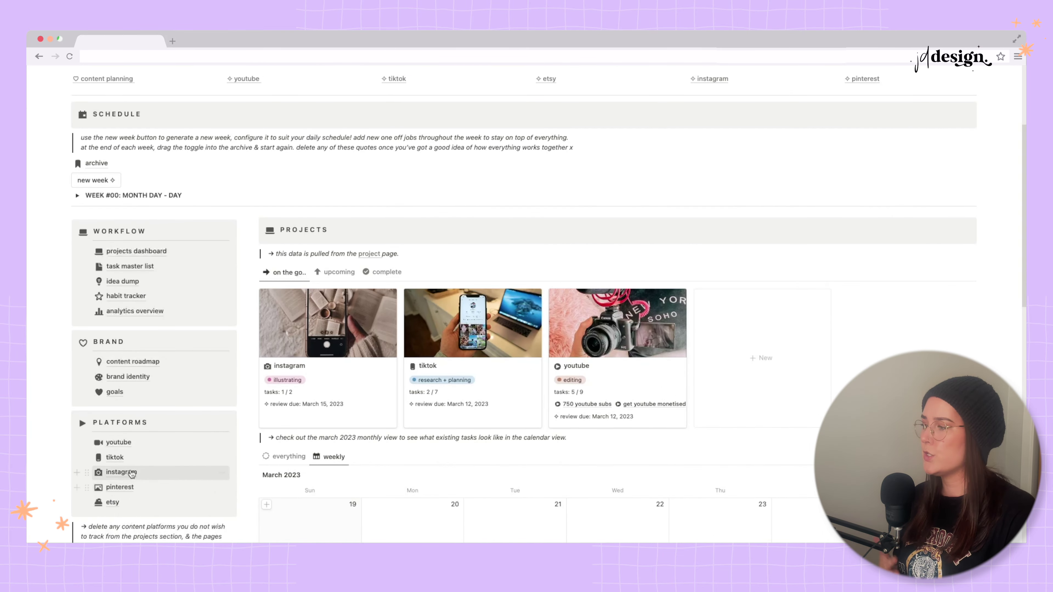
{"action": "left_click", "coordinate": [123, 449]}
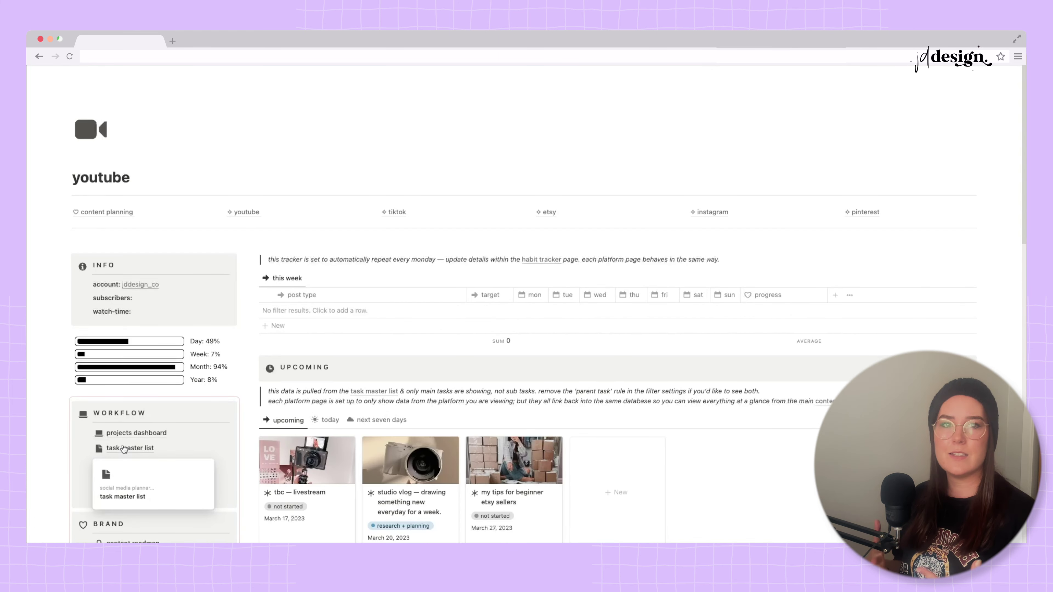
{"action": "scroll", "coordinate": [477, 300], "scroll_direction": "down", "scroll_amount": 2}
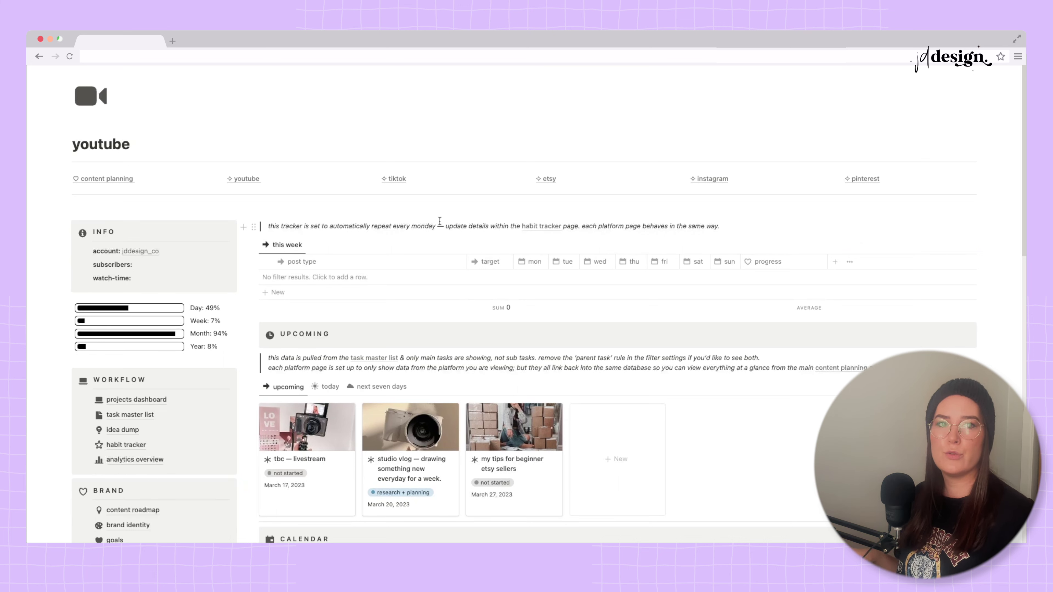
{"action": "scroll", "coordinate": [516, 399], "scroll_direction": "down", "scroll_amount": 15}
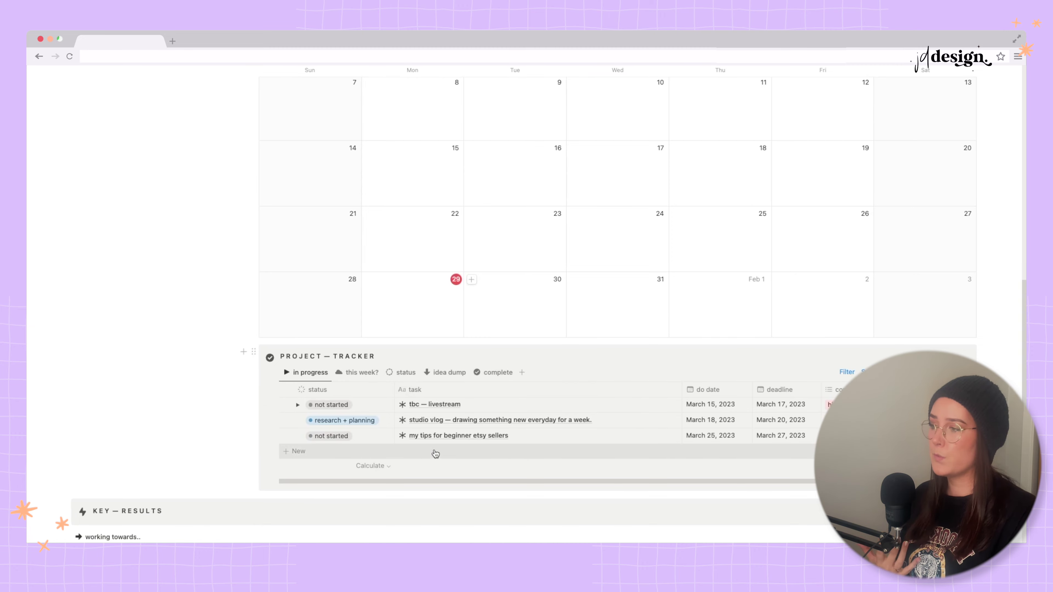
Step: View the youtube project tracker's this week, status, idea dump and complete views
{"action": "left_click", "coordinate": [346, 378]}
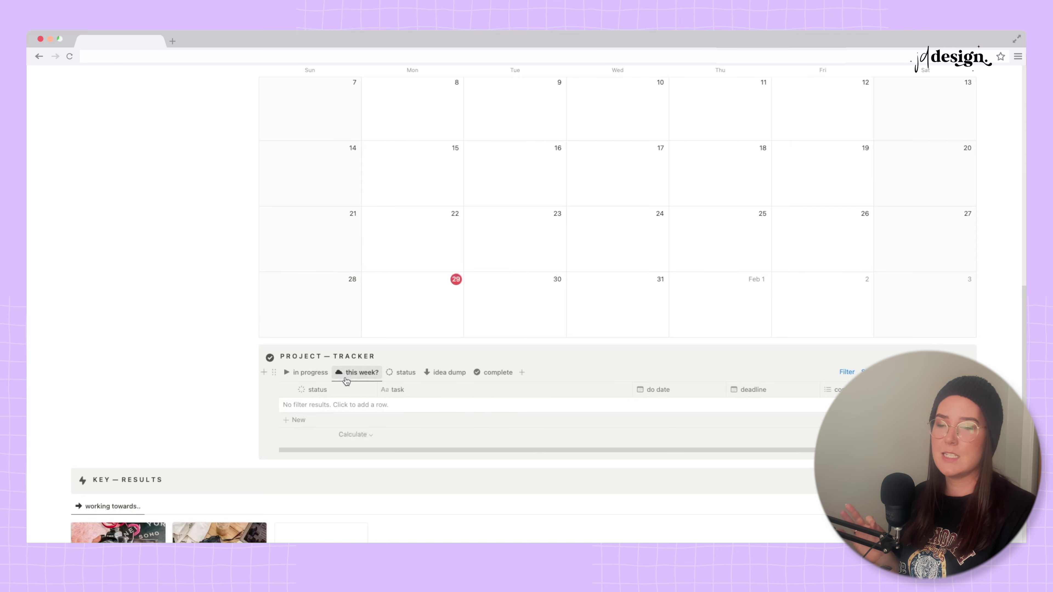
{"action": "left_click", "coordinate": [392, 372]}
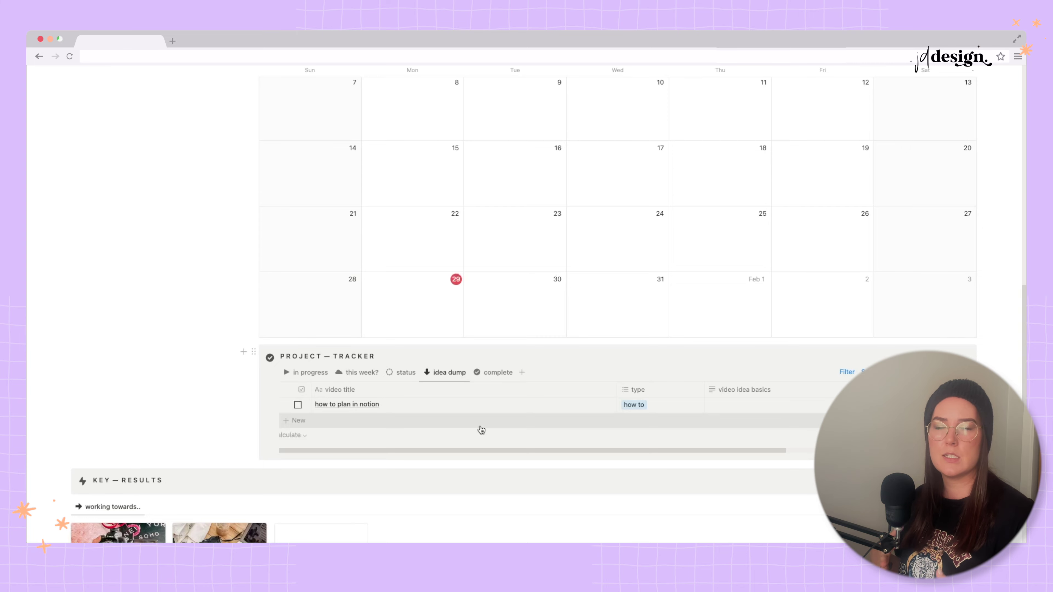
{"action": "left_click", "coordinate": [489, 373]}
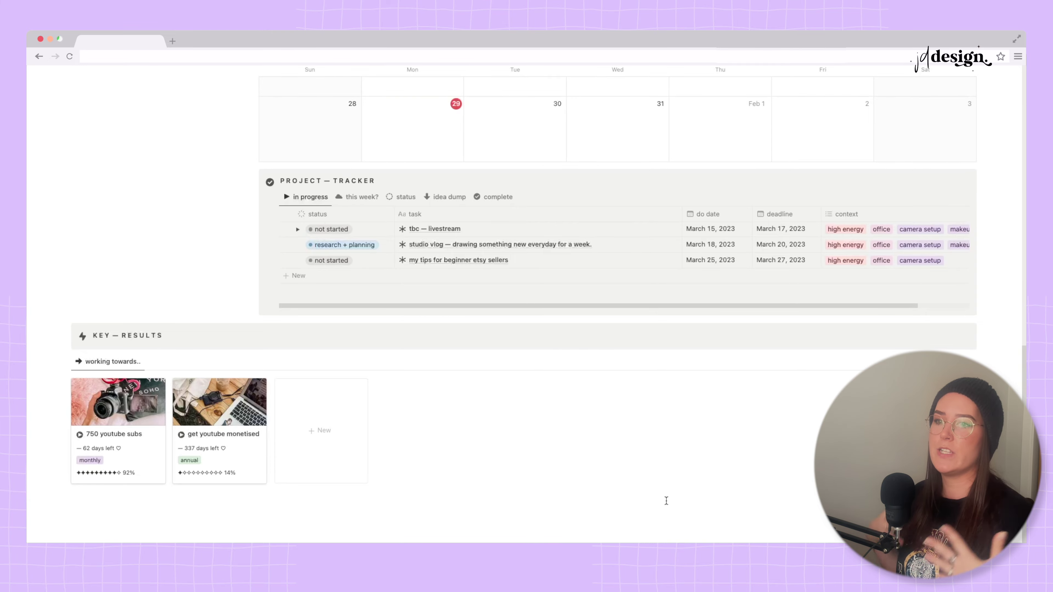
Step: Open the b-roll page from the youtube resources, and check the account details in the youtube page's info block
{"action": "scroll", "coordinate": [666, 501], "scroll_direction": "up", "scroll_amount": 15}
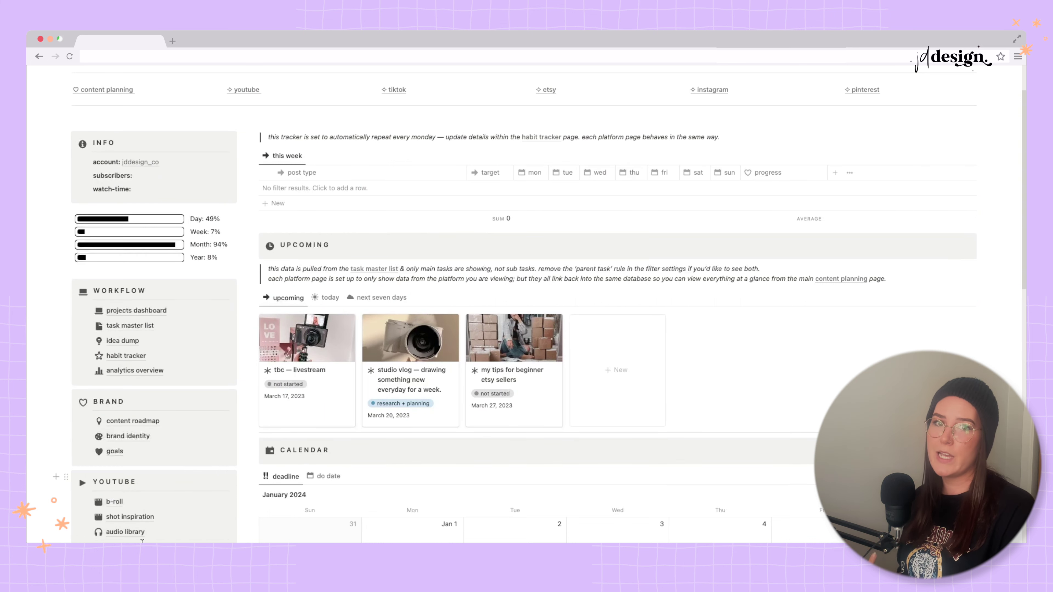
{"action": "left_click", "coordinate": [116, 503]}
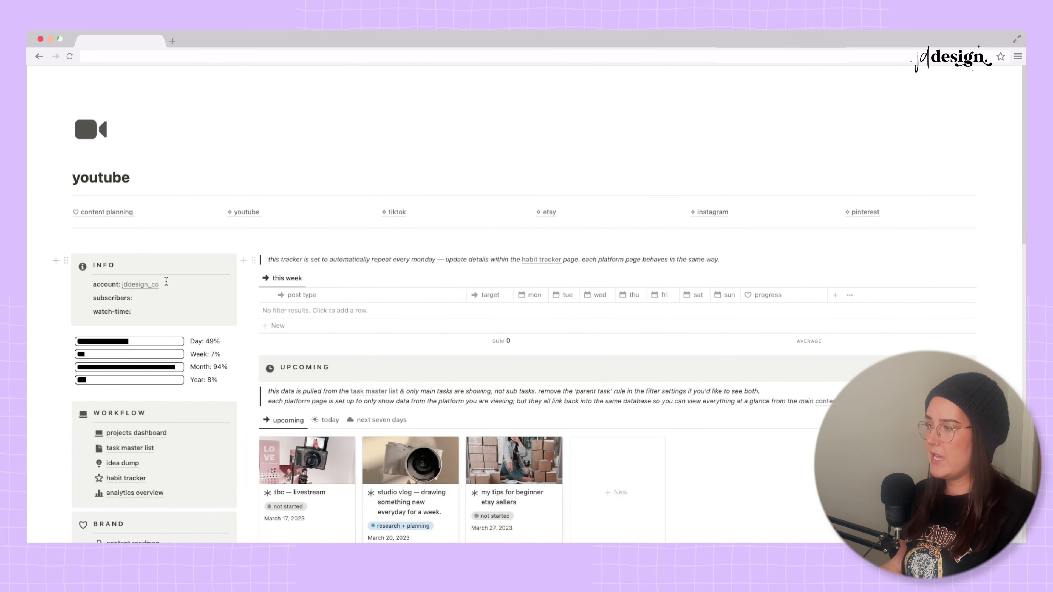
{"action": "mouse_move", "coordinate": [145, 287]}
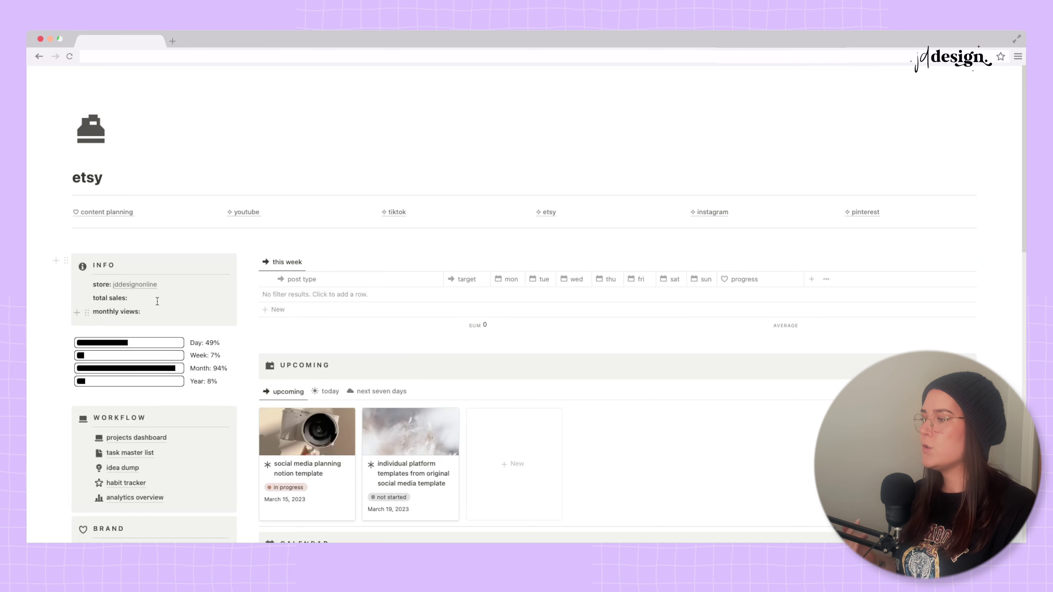
Step: Look through the etsy platform page's upcoming tasks, deadline calendar and project tracker
{"action": "scroll", "coordinate": [161, 299], "scroll_direction": "down", "scroll_amount": 1}
{"action": "scroll", "coordinate": [162, 299], "scroll_direction": "down", "scroll_amount": 3}
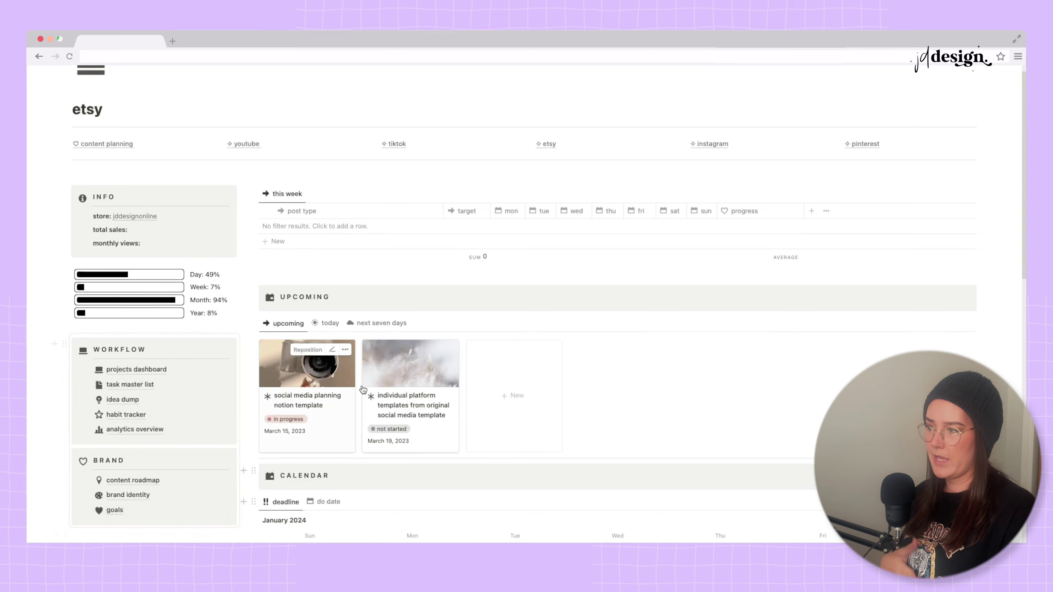
{"action": "scroll", "coordinate": [504, 351], "scroll_direction": "down", "scroll_amount": 10}
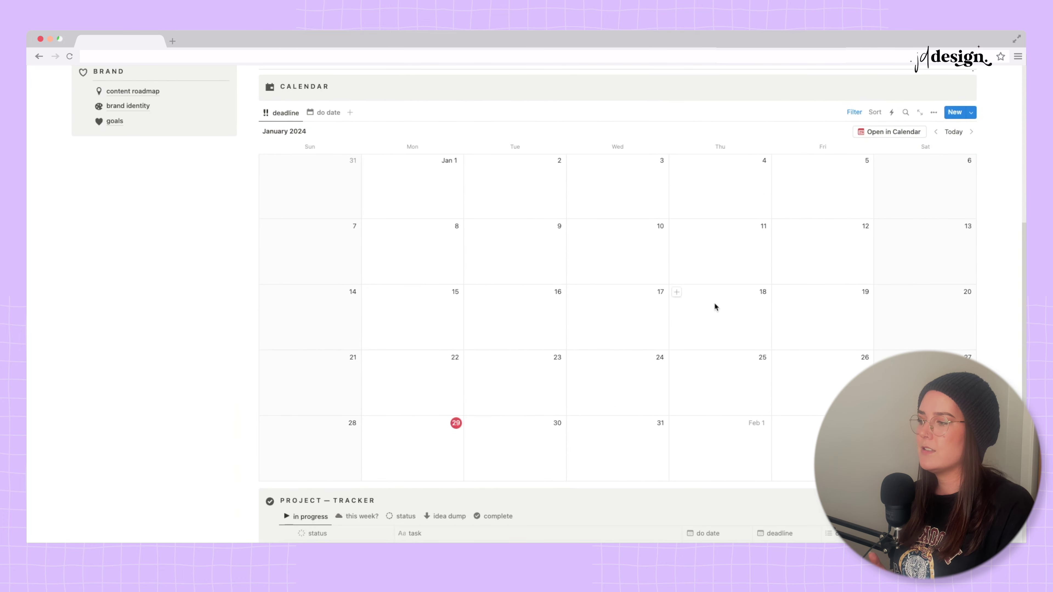
{"action": "scroll", "coordinate": [714, 306], "scroll_direction": "down", "scroll_amount": 4}
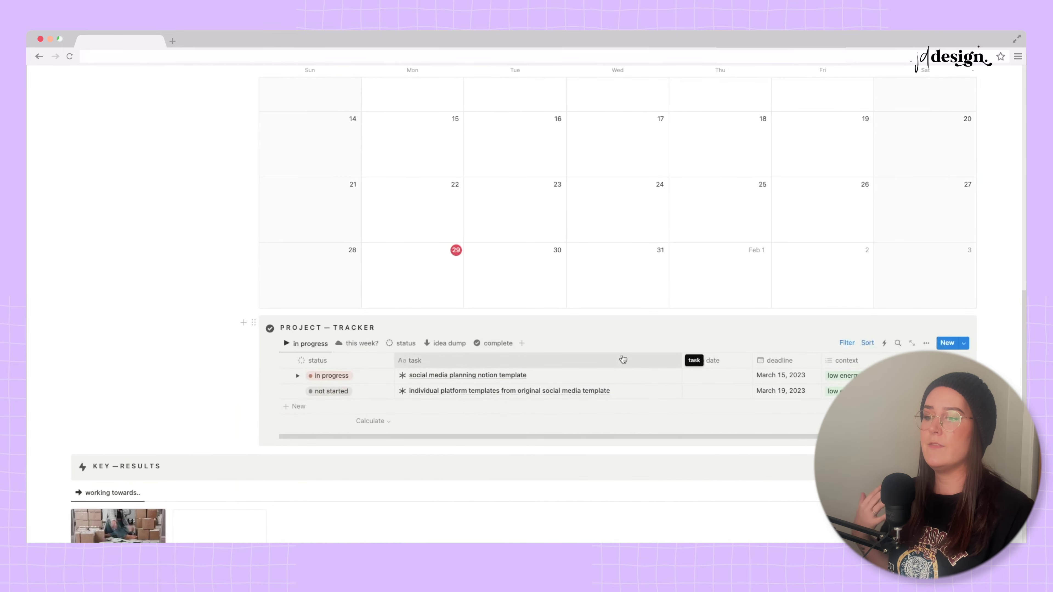